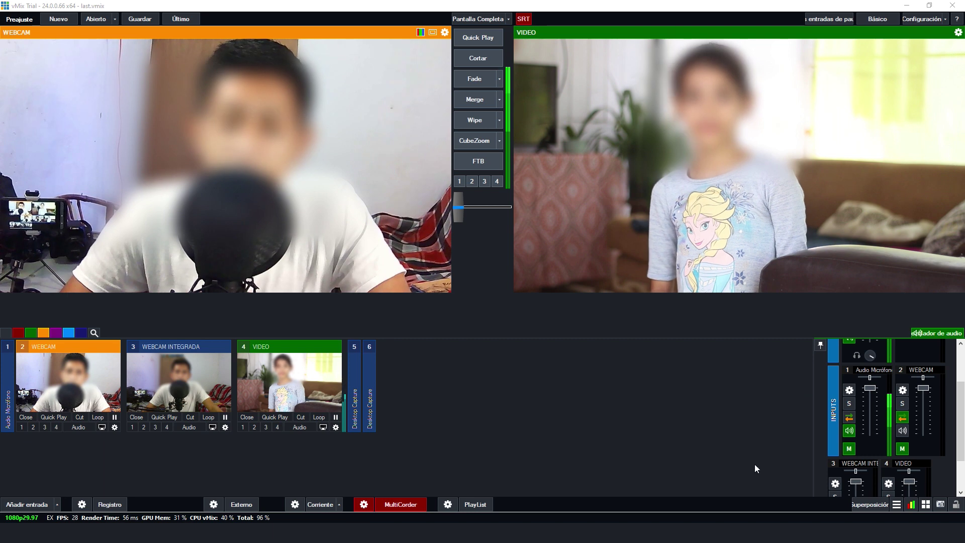
Step: Preview the CAMARA 1, 2 and 3 scenes, then open MVI_1684.MOV's filters in CAMARA 1
mouse_move(381, 533)
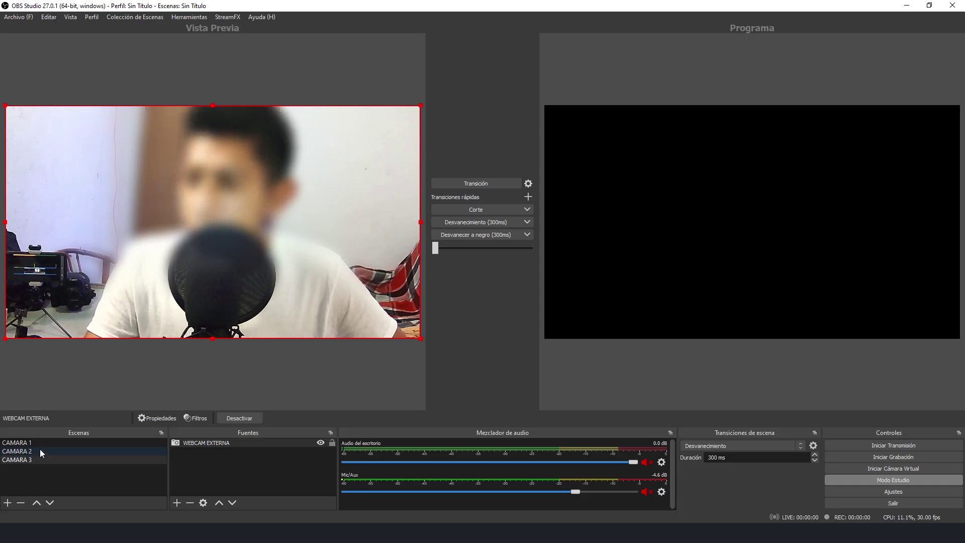
click(17, 442)
click(24, 451)
click(24, 459)
click(24, 442)
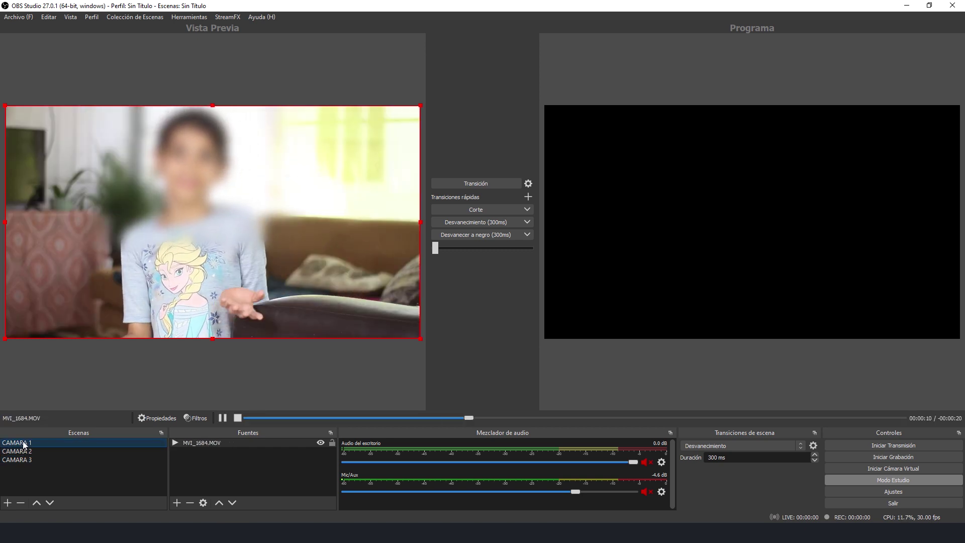
click(191, 442)
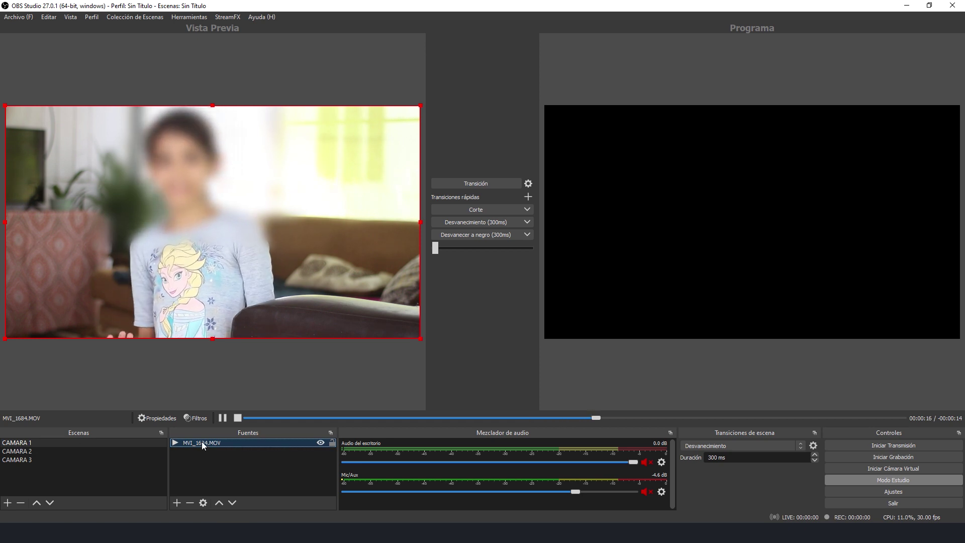
click(198, 418)
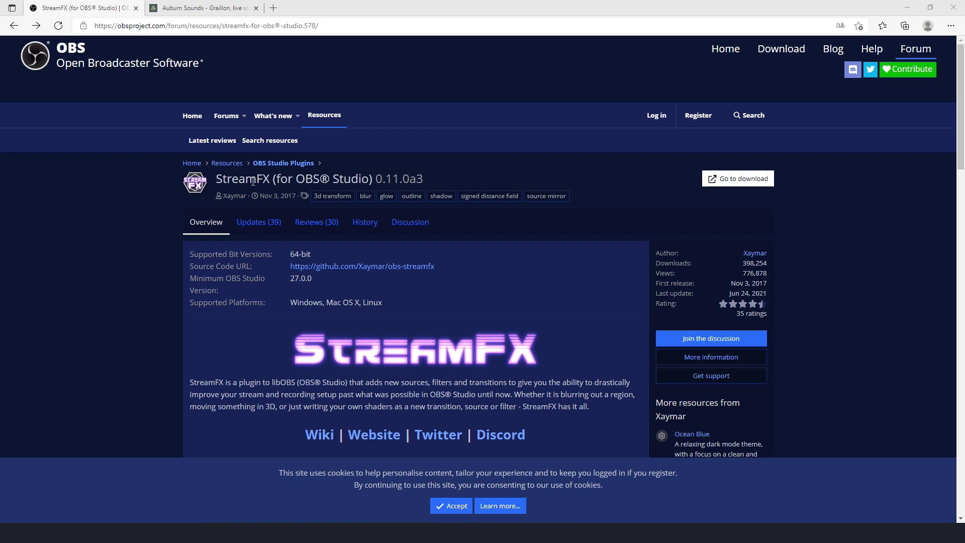
Step: Go to the StreamFX 0.11.0 Alpha 3 GitHub release page and scroll down toward Assets
click(738, 183)
scroll(776, 352, down, 8)
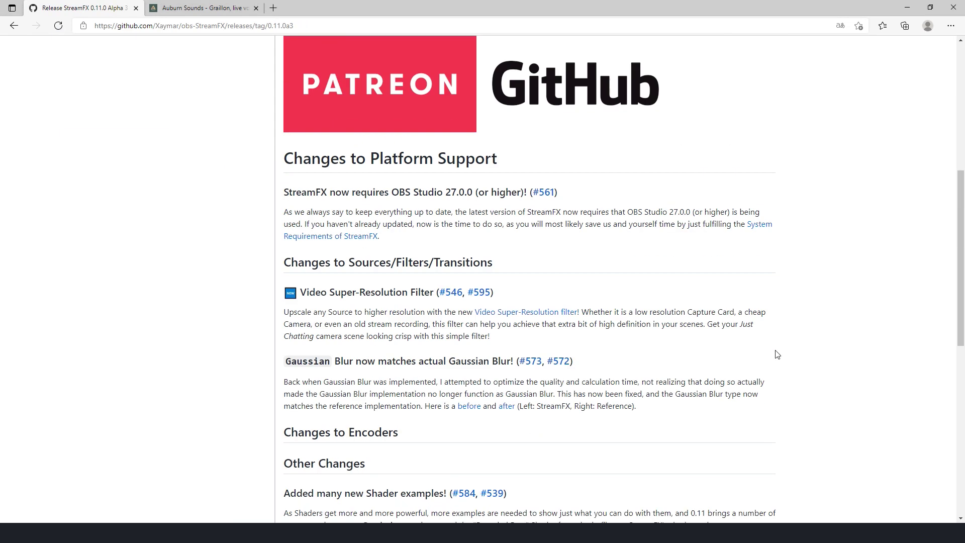
scroll(775, 351, down, 10)
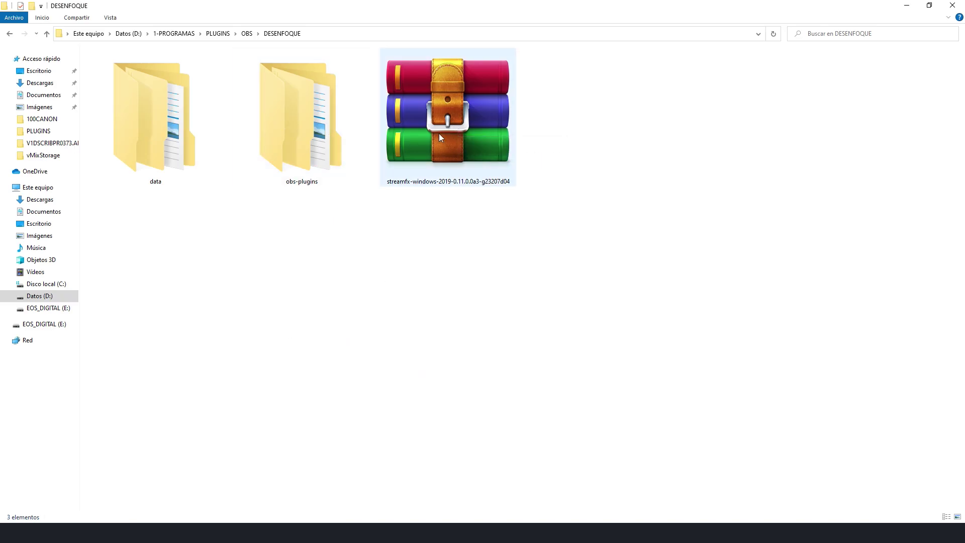
Step: Copy the extracted data and obs-plugins folders
drag(314, 260, 153, 145)
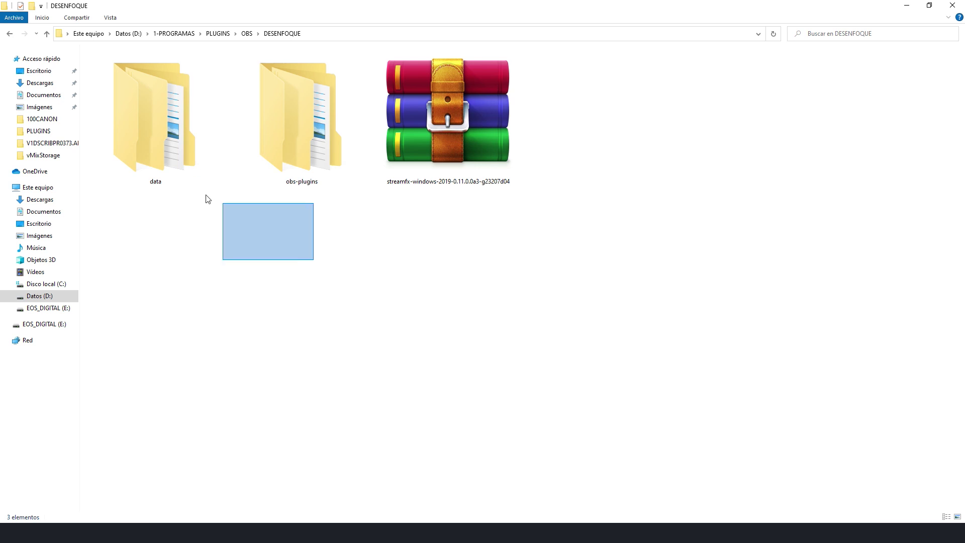
right_click(153, 145)
click(179, 291)
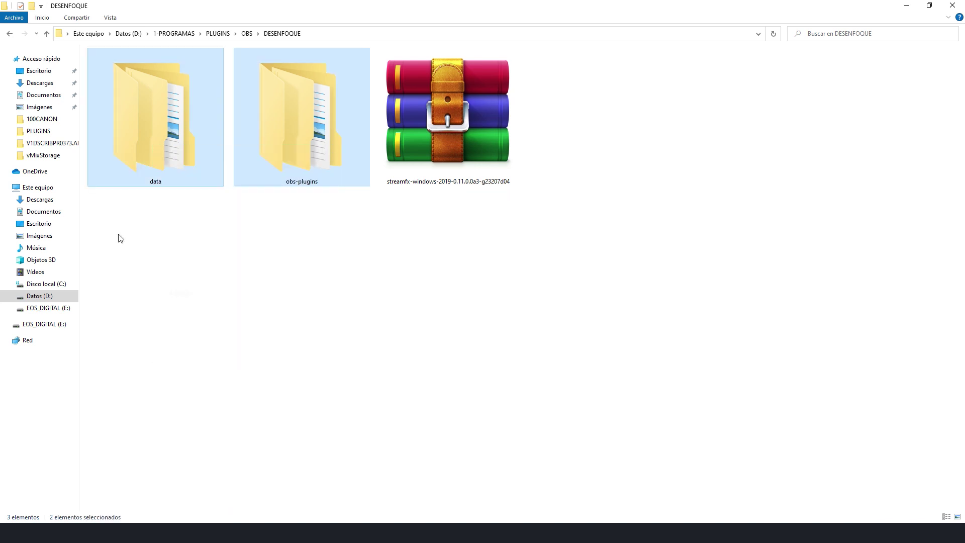
Step: Navigate to C:\Archivos de programa\obs-studio and bring up the folder's context menu
click(50, 194)
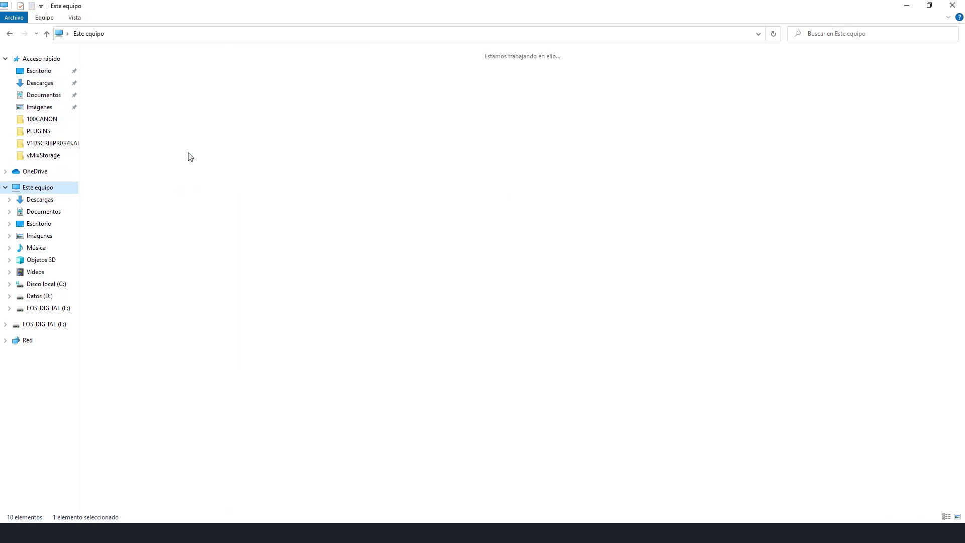
double_click(141, 143)
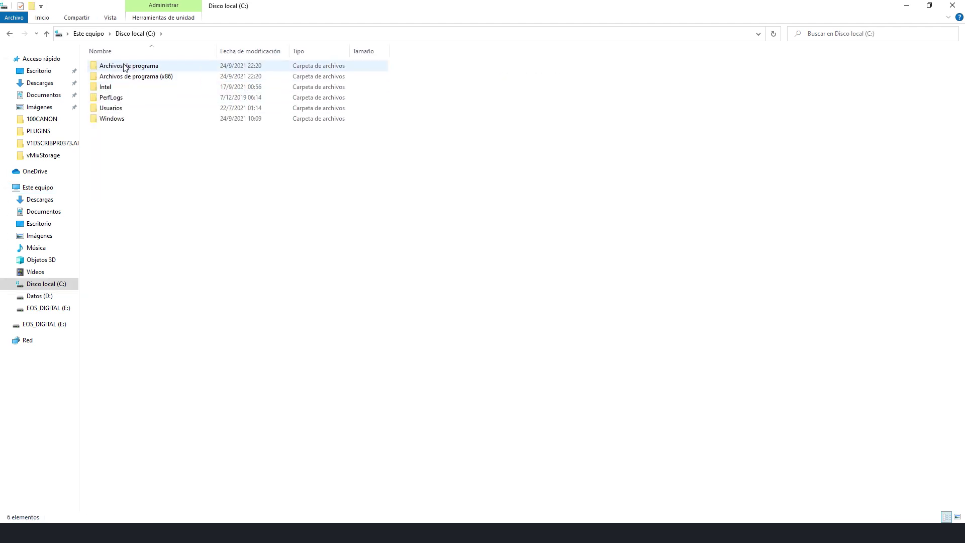
double_click(125, 67)
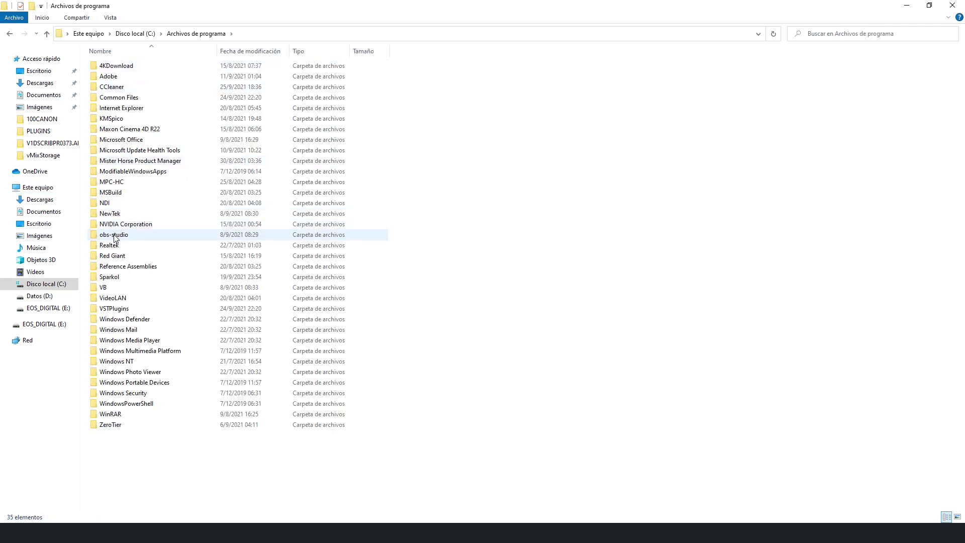
double_click(116, 235)
right_click(147, 161)
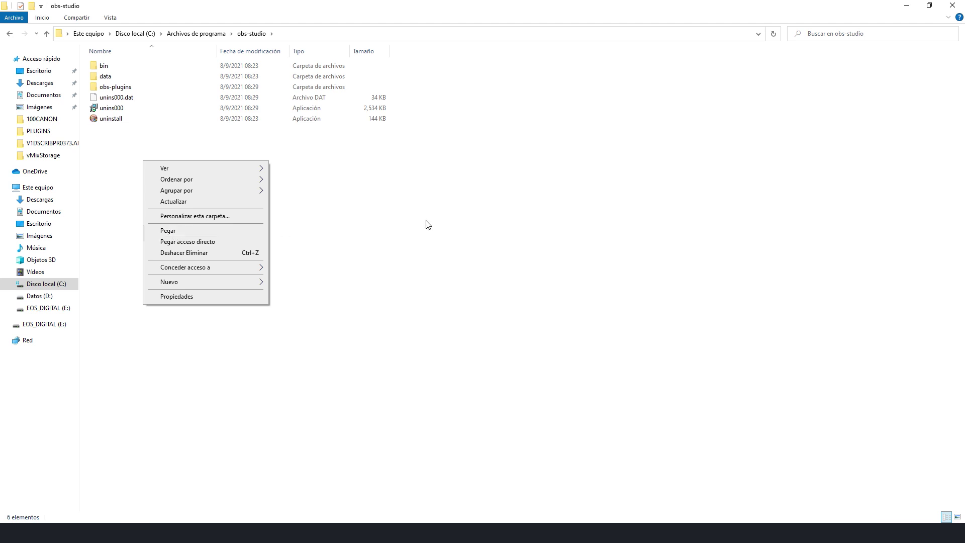
click(573, 206)
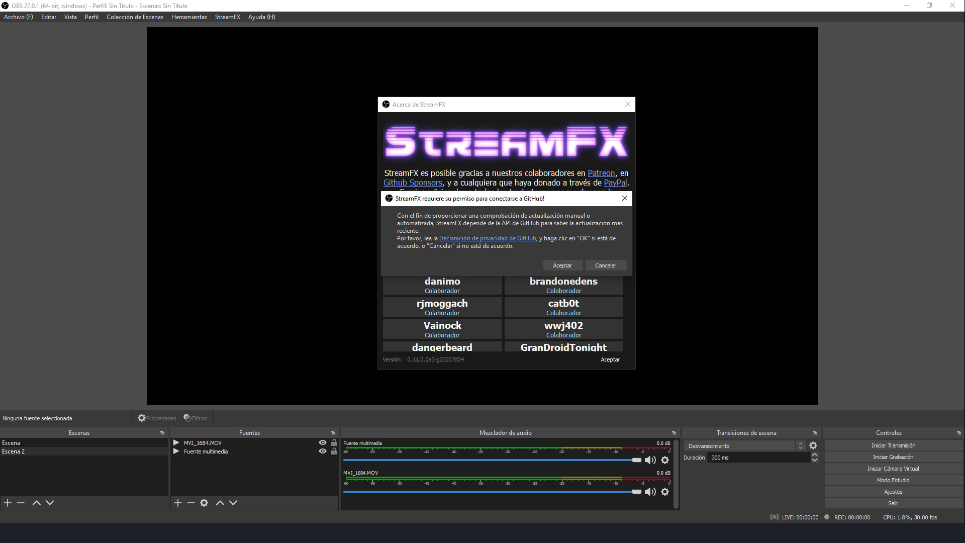
Step: Dismiss the StreamFX GitHub prompt and check CAMARA 2, 1 and 3, ending on CAMARA 1
key(Return)
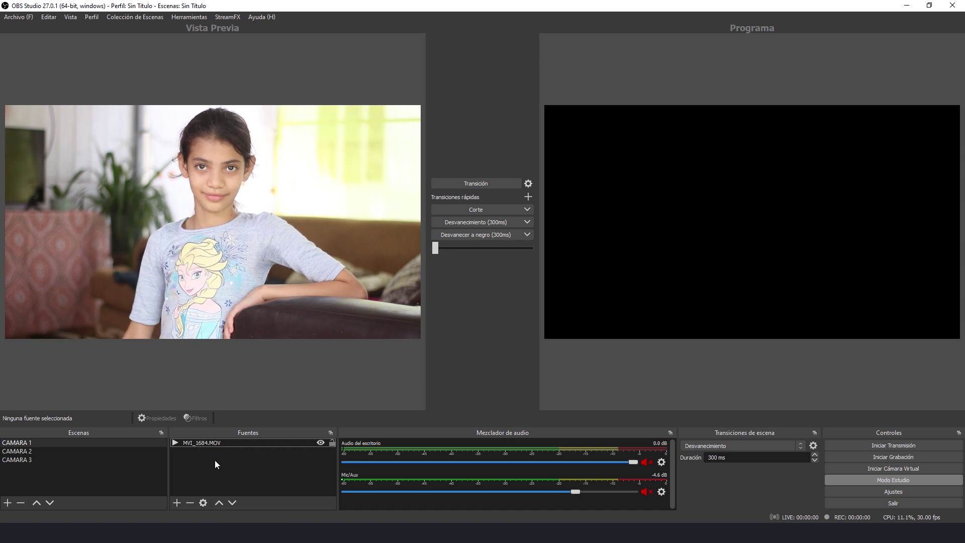
click(24, 450)
click(25, 443)
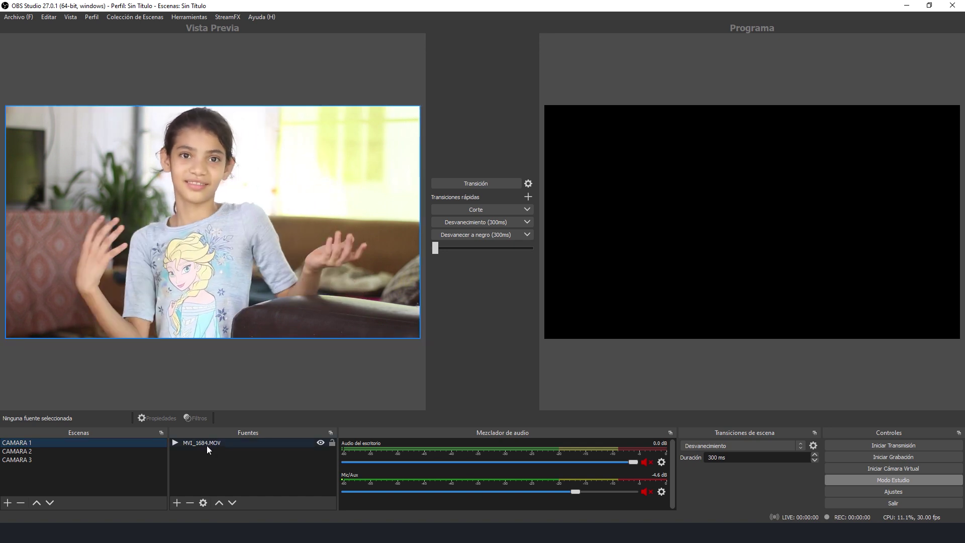
click(22, 453)
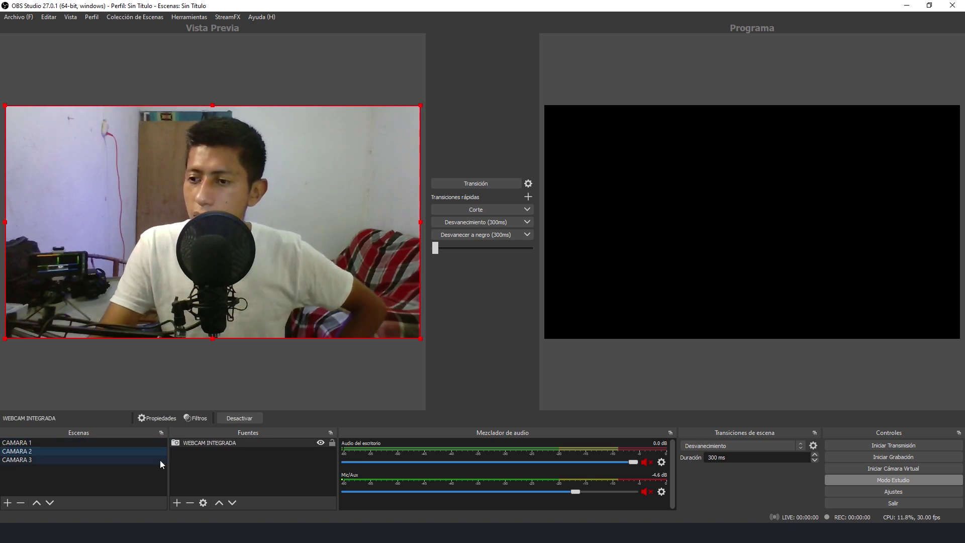
click(20, 460)
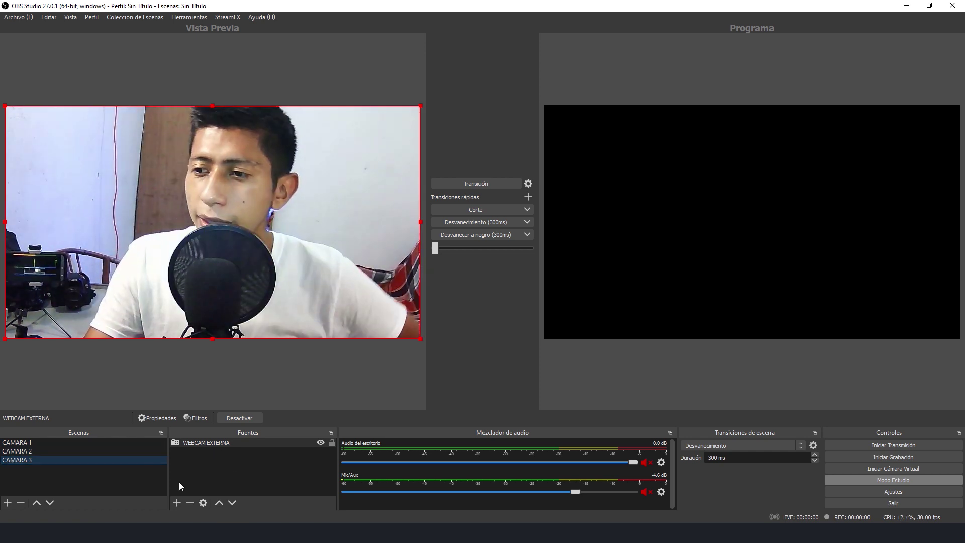
click(23, 444)
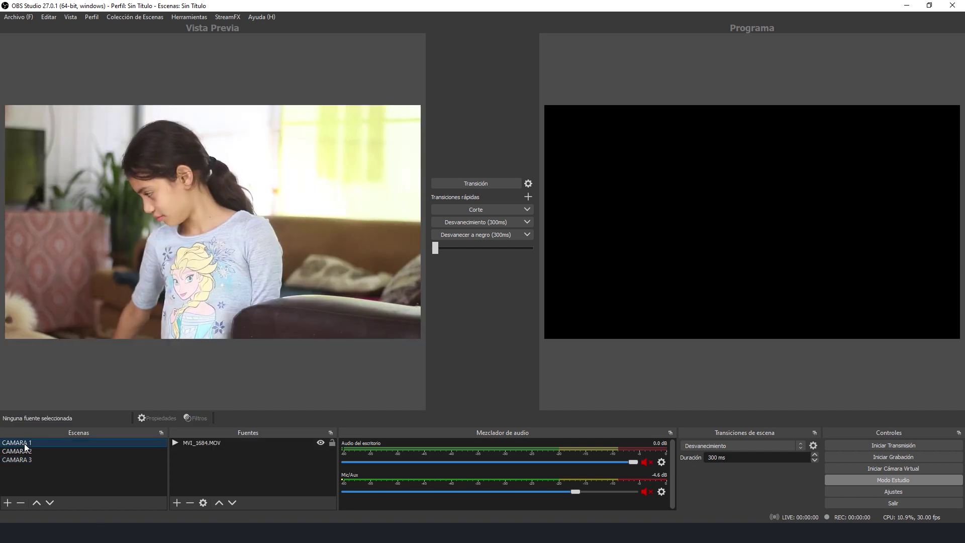
Step: Add a Desenfoque blur filter to the MVI_1684.MOV source
click(208, 444)
click(199, 418)
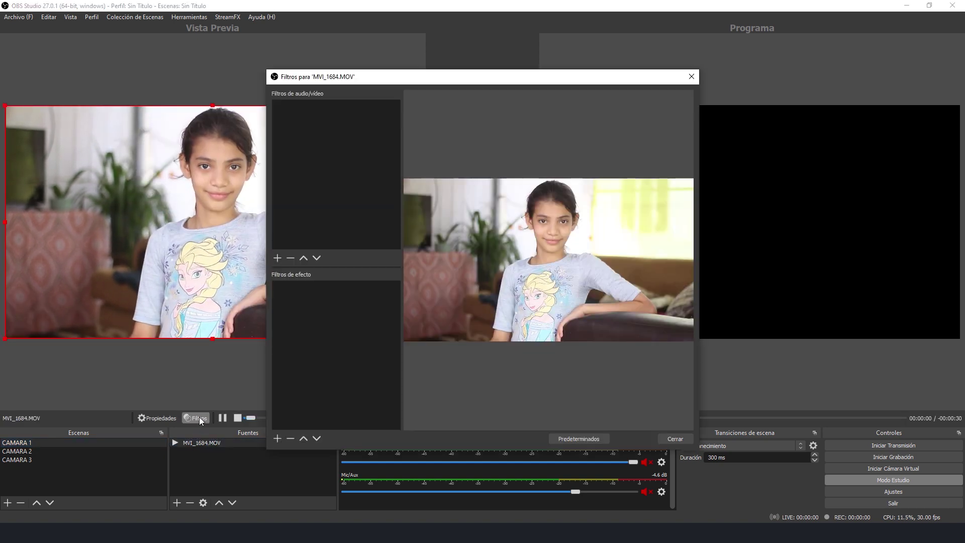
click(277, 439)
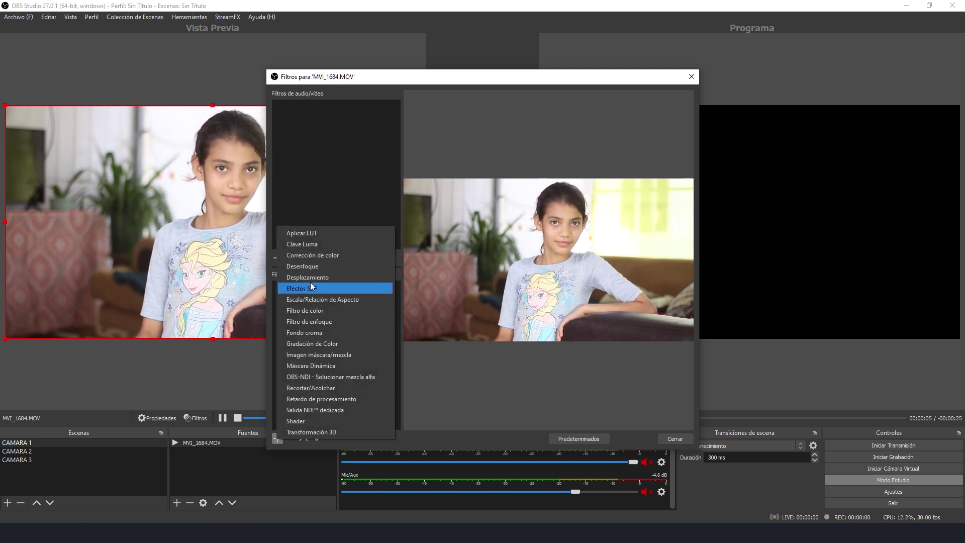
click(309, 267)
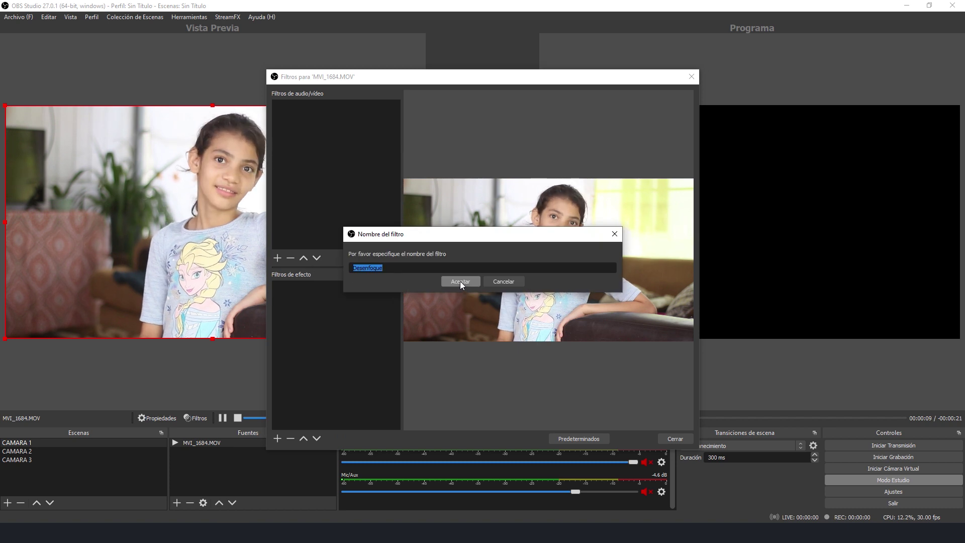
click(459, 281)
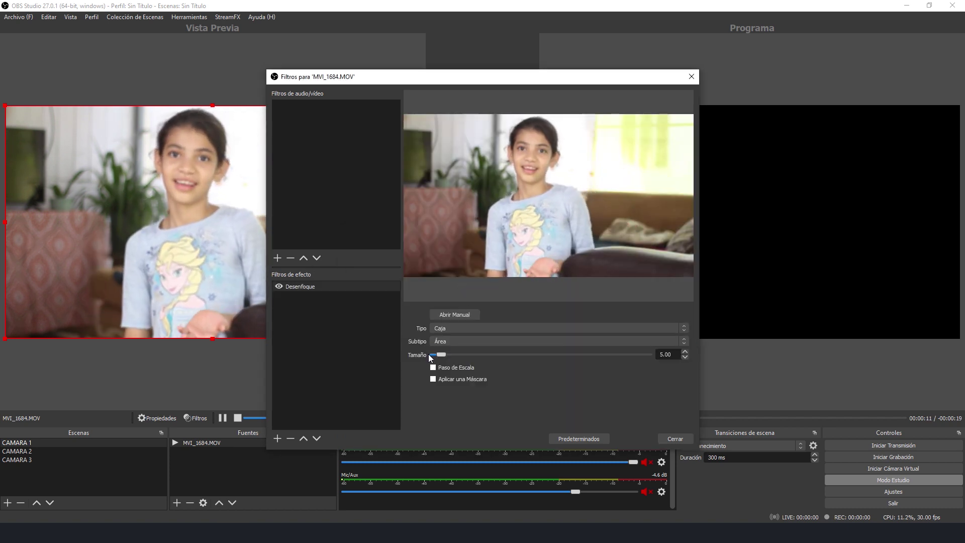
Step: Set the blur filter to Gaussiano type with size 23
drag(441, 354, 497, 355)
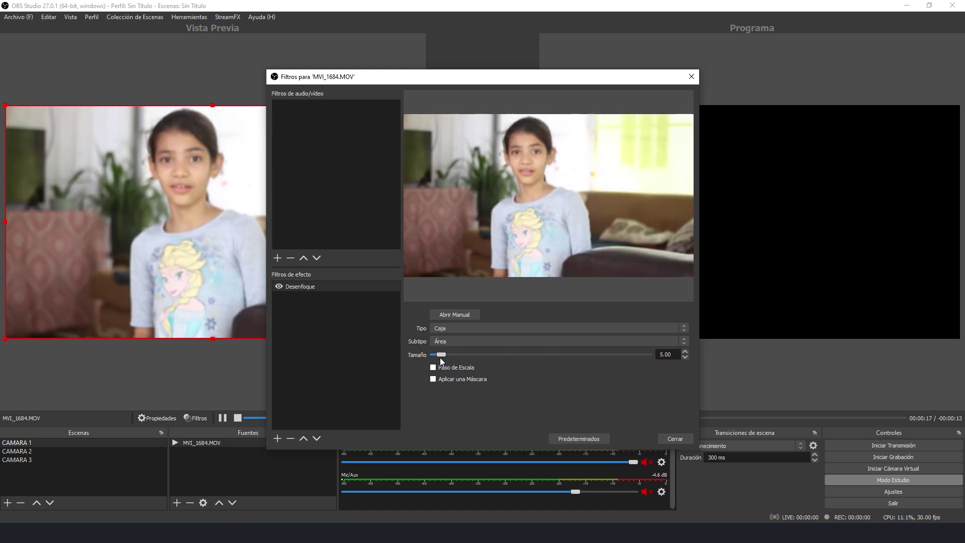
drag(499, 358, 471, 351)
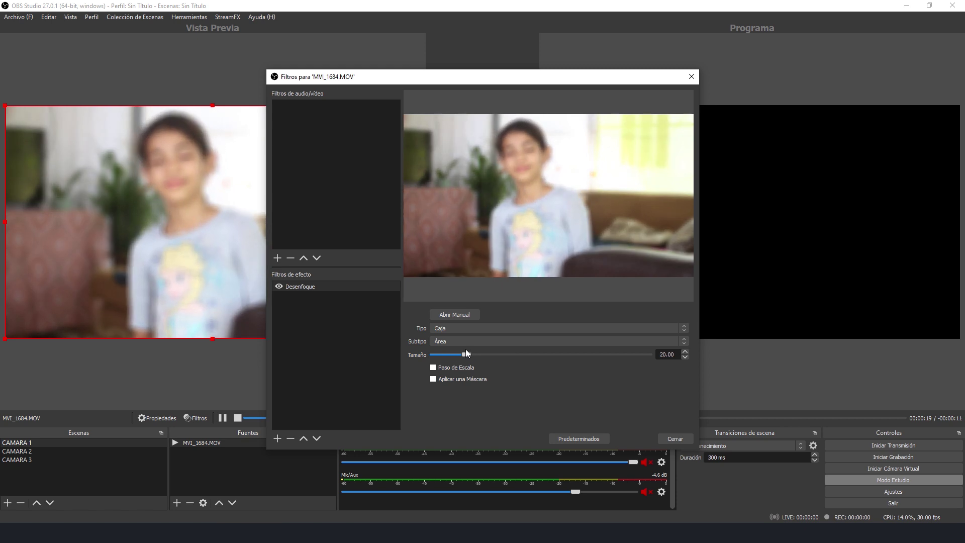
click(456, 327)
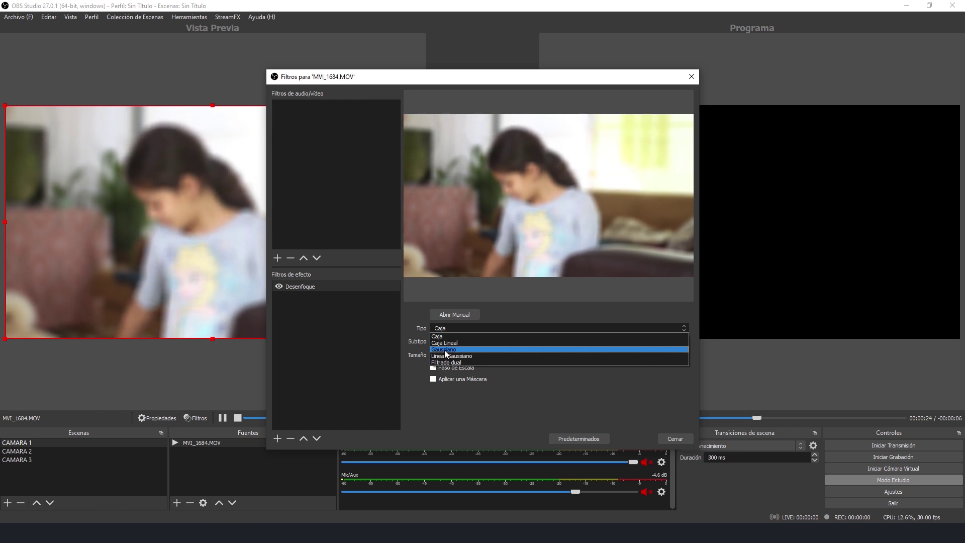
click(444, 349)
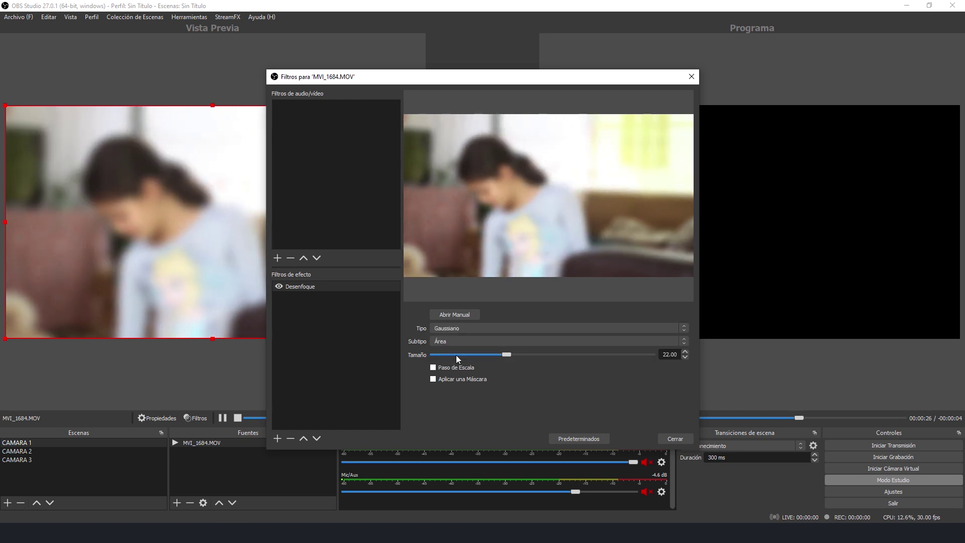
drag(506, 354, 510, 353)
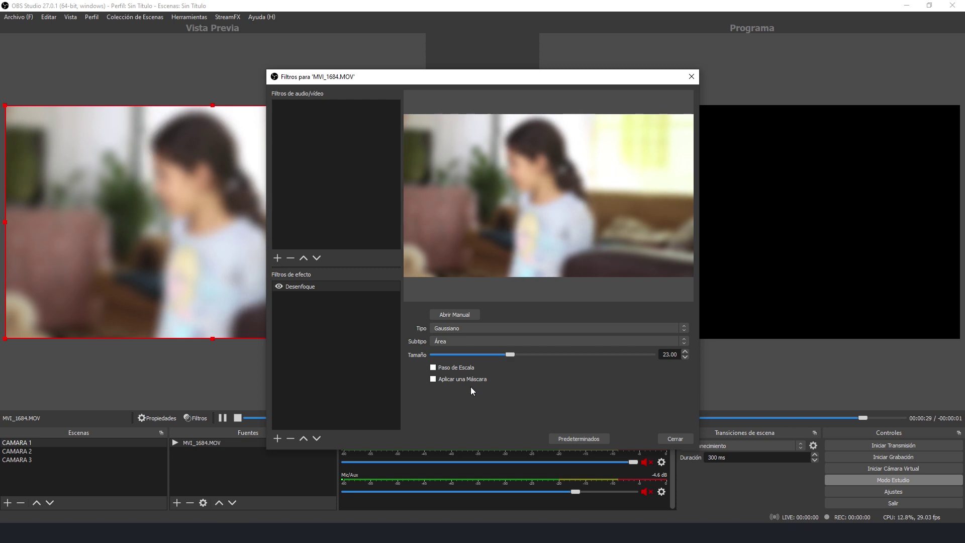
Step: Enable the blur mask and set its borders: left 23.75, right 31.88, bottom 40.94
click(433, 379)
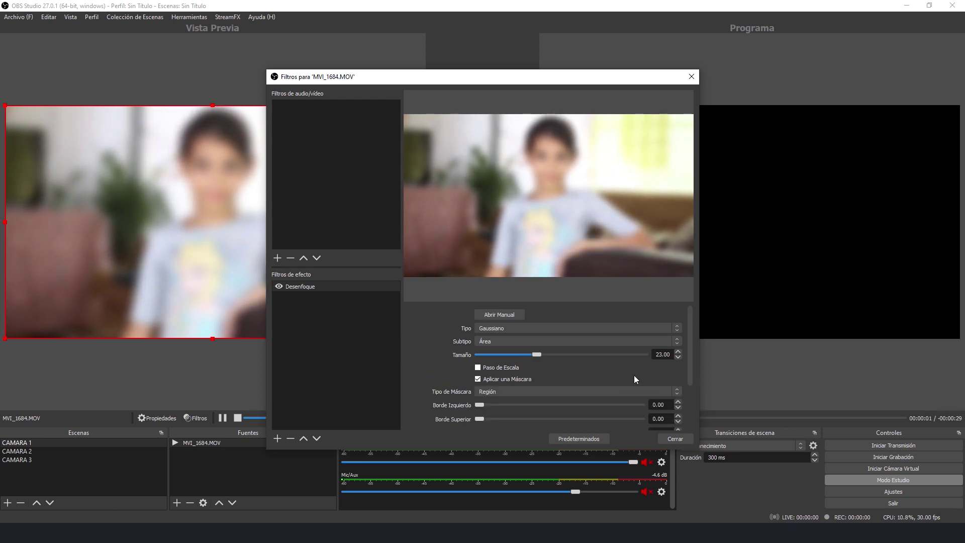
drag(692, 361, 692, 408)
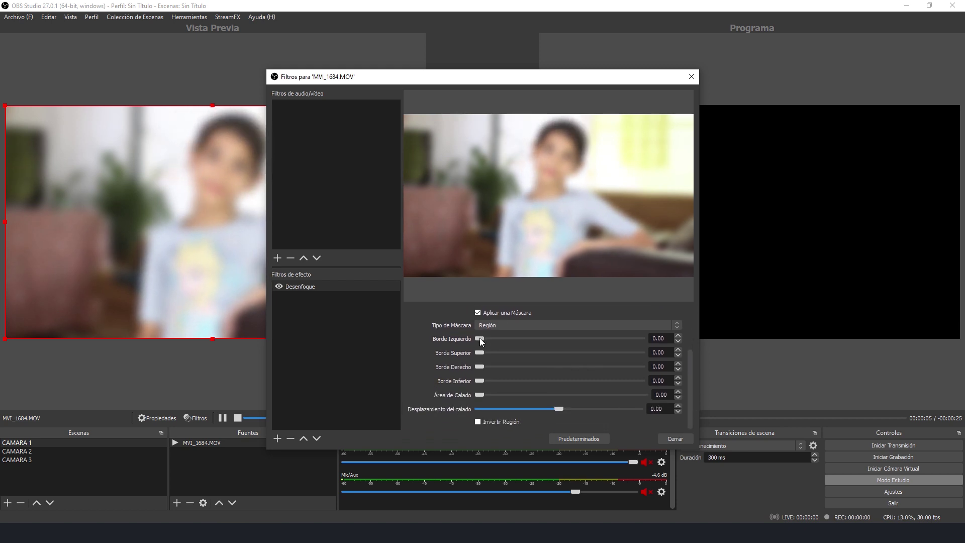
drag(486, 338, 519, 338)
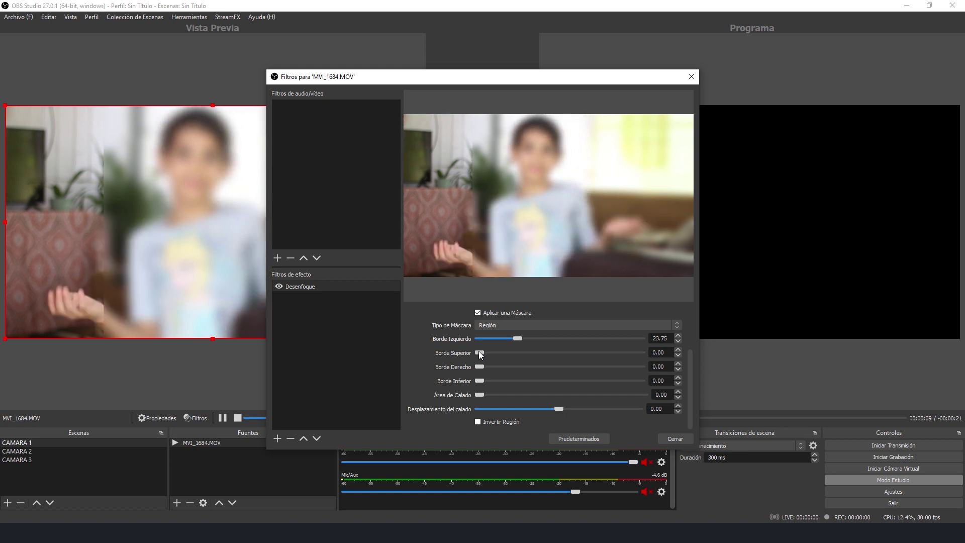
drag(479, 353, 491, 353)
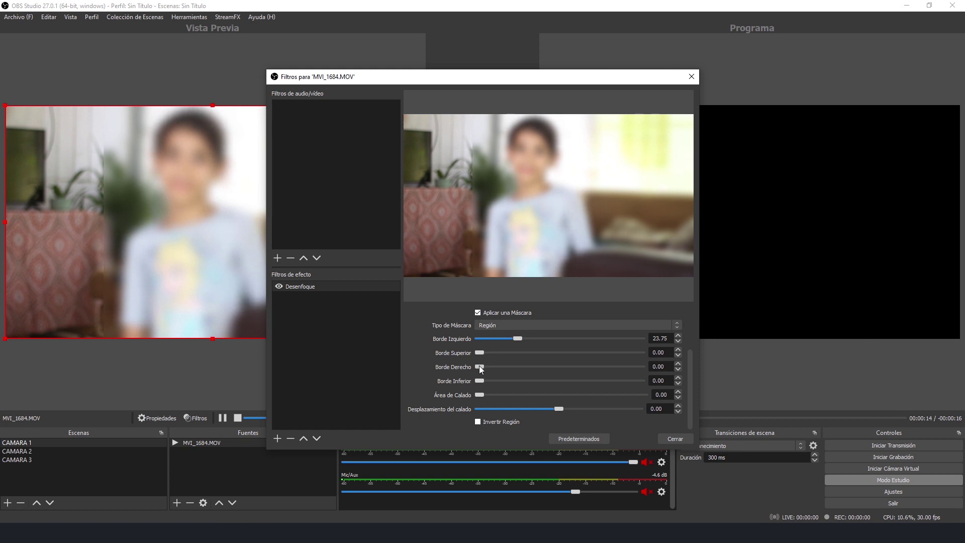
drag(479, 366, 531, 354)
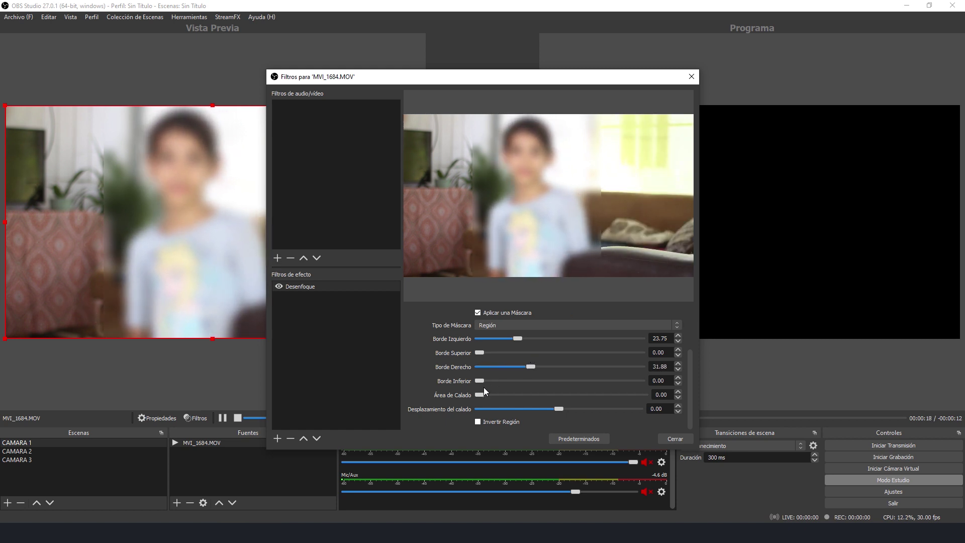
drag(477, 381, 540, 373)
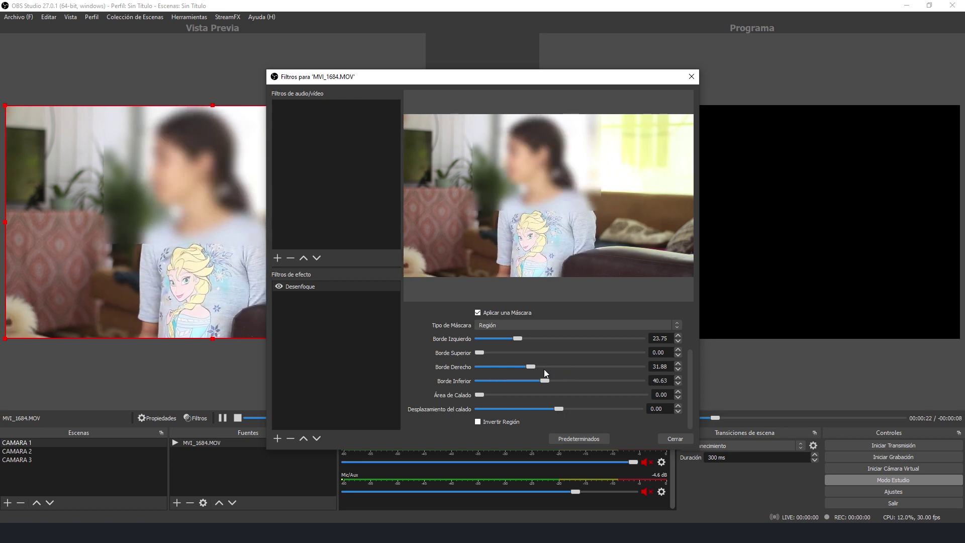
drag(545, 372, 544, 378)
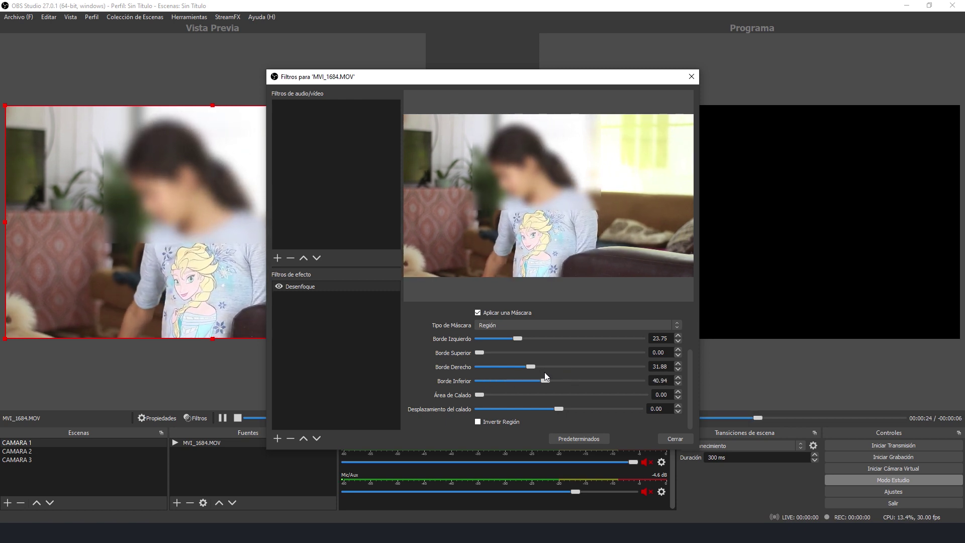
Step: Set the mask feather area to 6.75 and offset to 21.52, then switch to CAMARA 2
drag(480, 395, 502, 393)
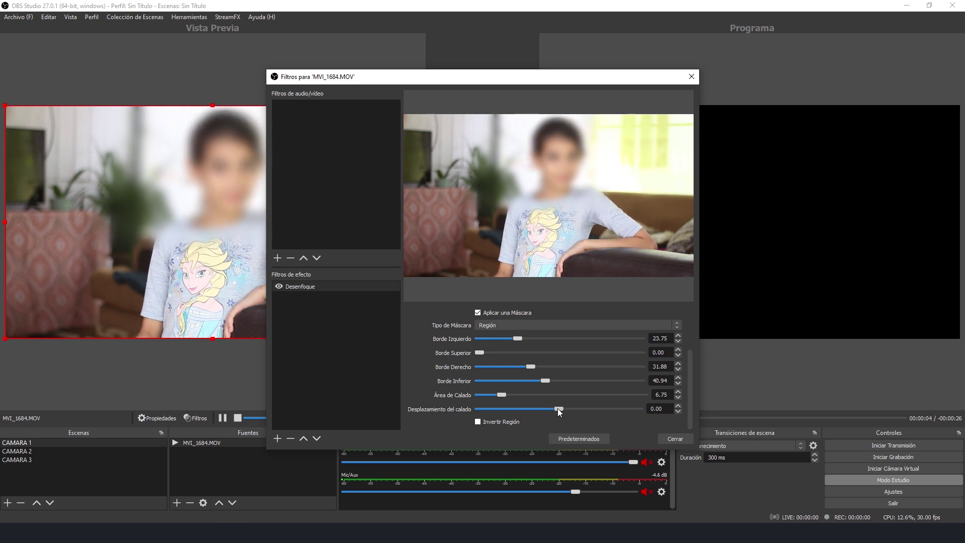
drag(557, 408, 538, 410)
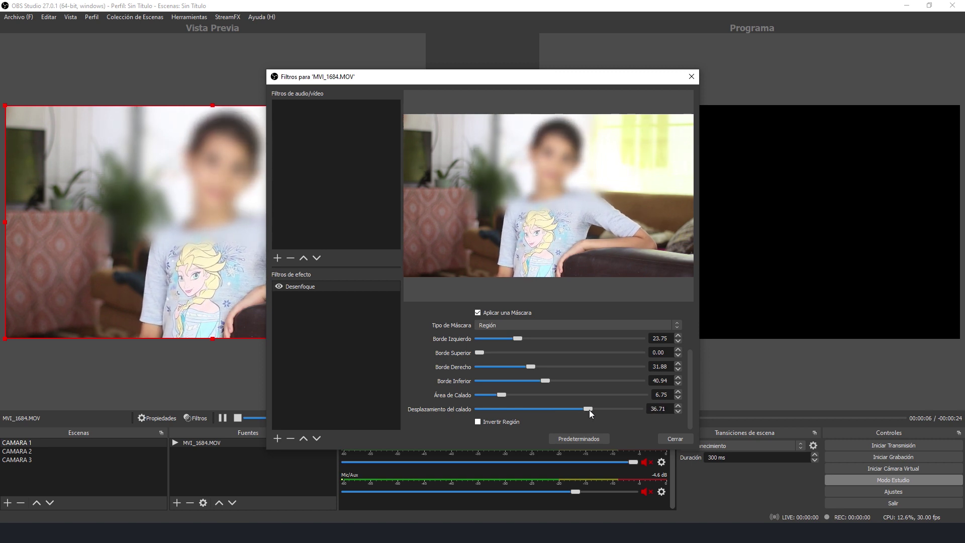
drag(538, 410, 496, 411)
drag(421, 425, 575, 409)
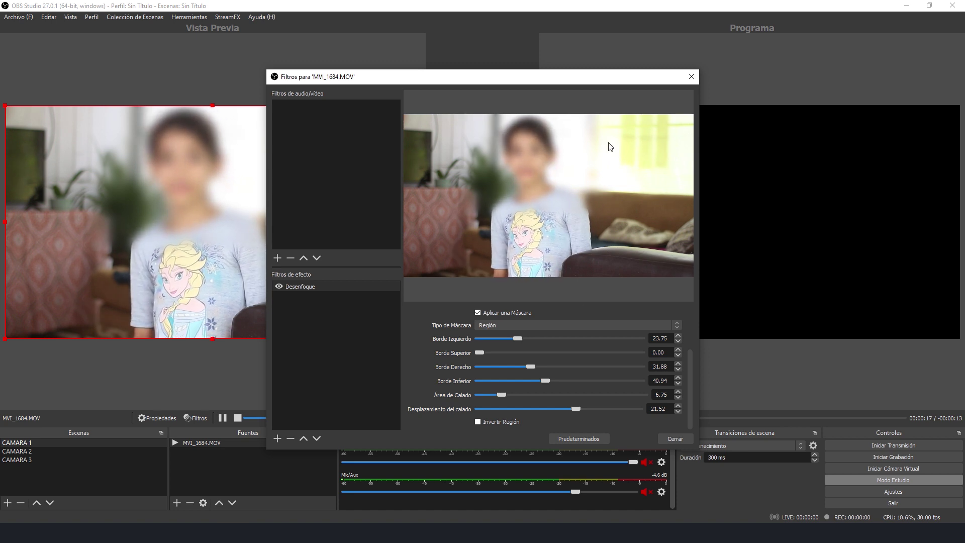
click(674, 439)
click(61, 452)
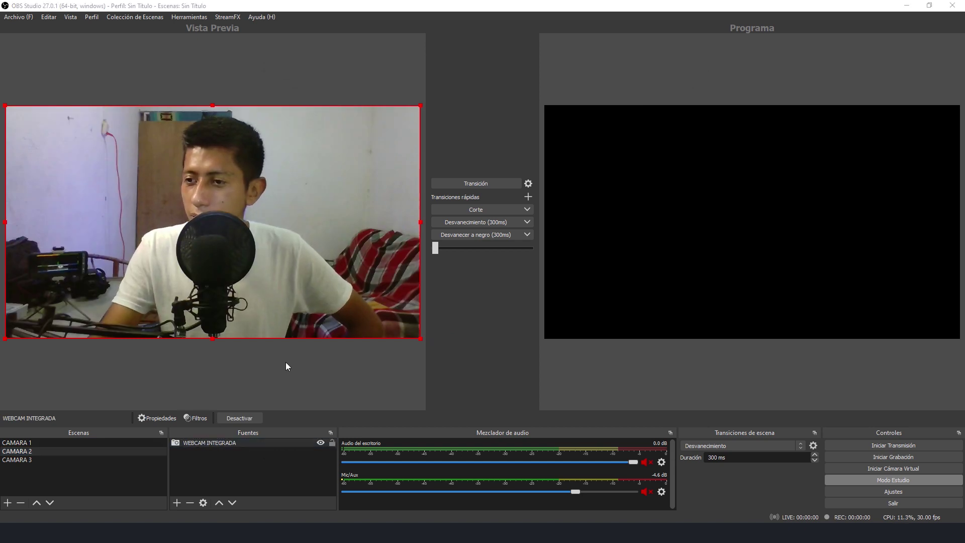
Step: Add a masked Desenfoque blur to WEBCAM INTEGRADA, shaping its strength and border edges
click(196, 417)
click(277, 438)
click(322, 330)
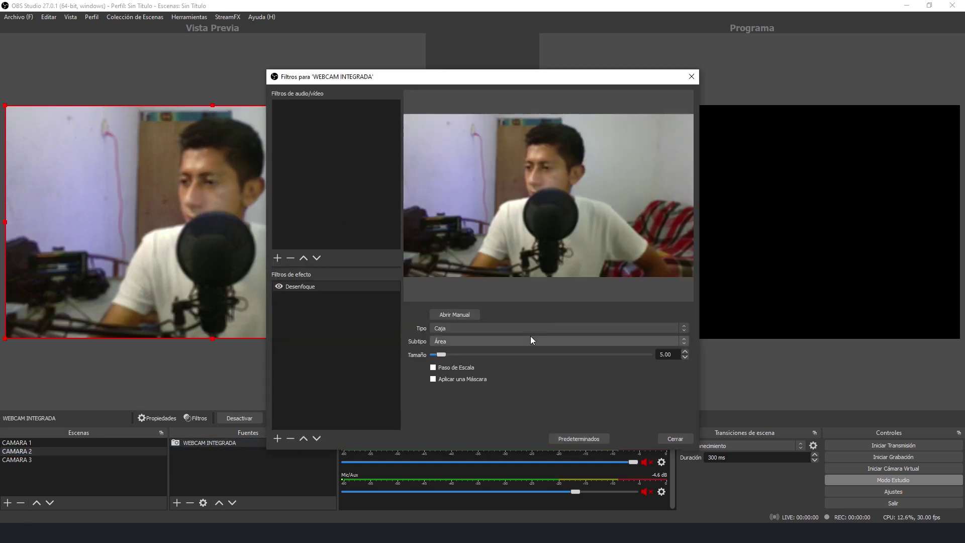
click(433, 379)
mouse_move(441, 354)
mouse_down()
mouse_move(525, 354)
mouse_move(518, 338)
mouse_move(523, 350)
mouse_move(479, 352)
mouse_up()
scroll(495, 352, down, 2)
mouse_move(479, 366)
mouse_down()
mouse_move(523, 366)
mouse_move(480, 395)
mouse_up()
drag(479, 380, 535, 381)
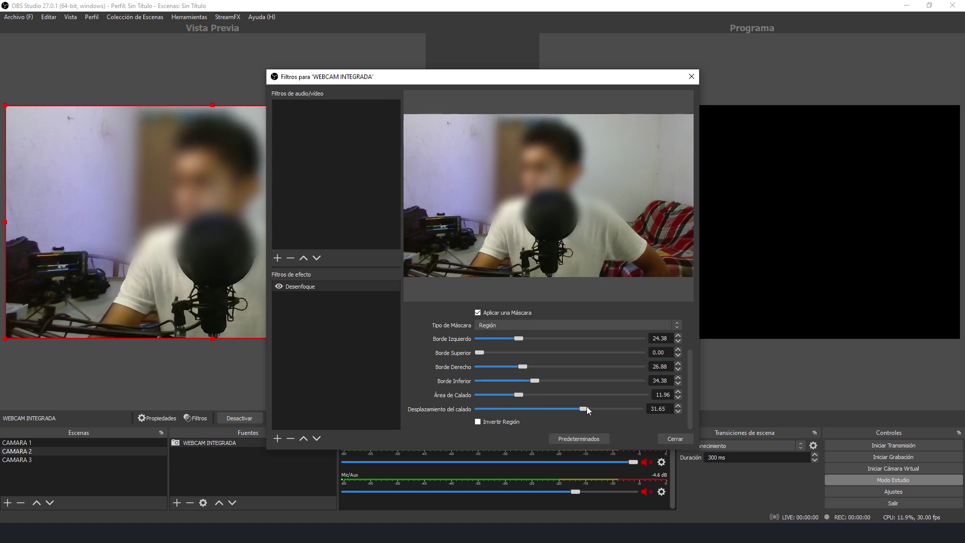
click(675, 438)
Step: In CAMARA 3, add a Desenfoque blur to WEBCAM EXTERNA masked around the face
click(17, 459)
click(206, 442)
click(196, 418)
click(277, 438)
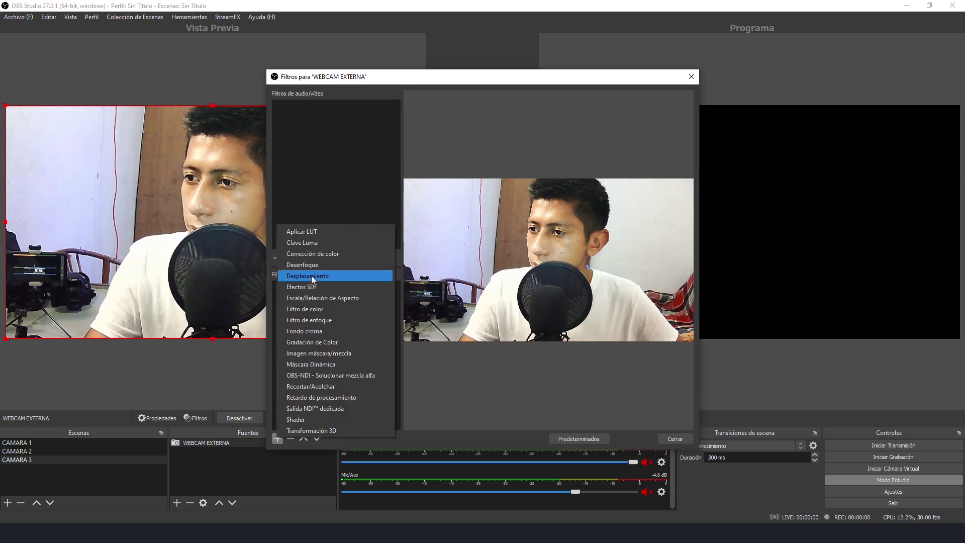
click(302, 264)
key(Return)
click(477, 366)
scroll(552, 352, down, 3)
drag(559, 408, 554, 408)
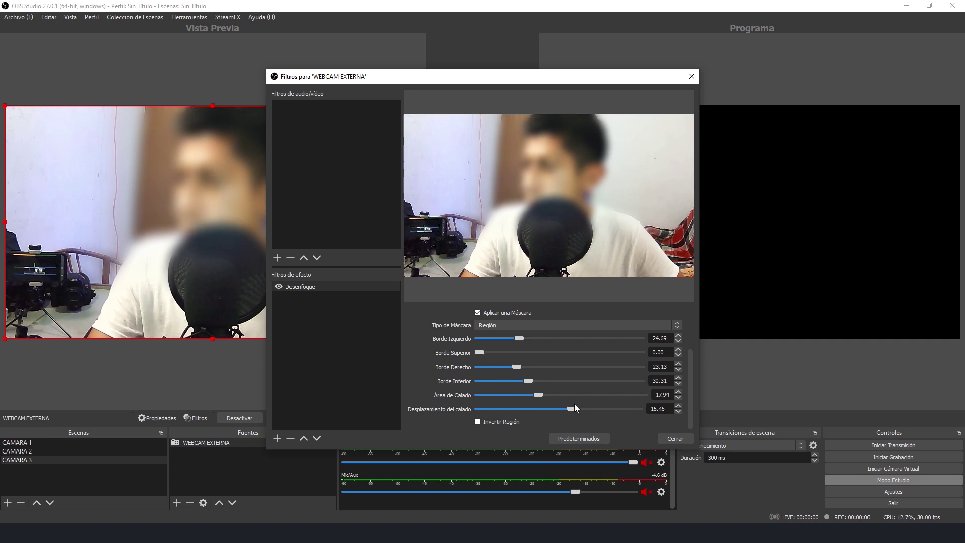
click(675, 439)
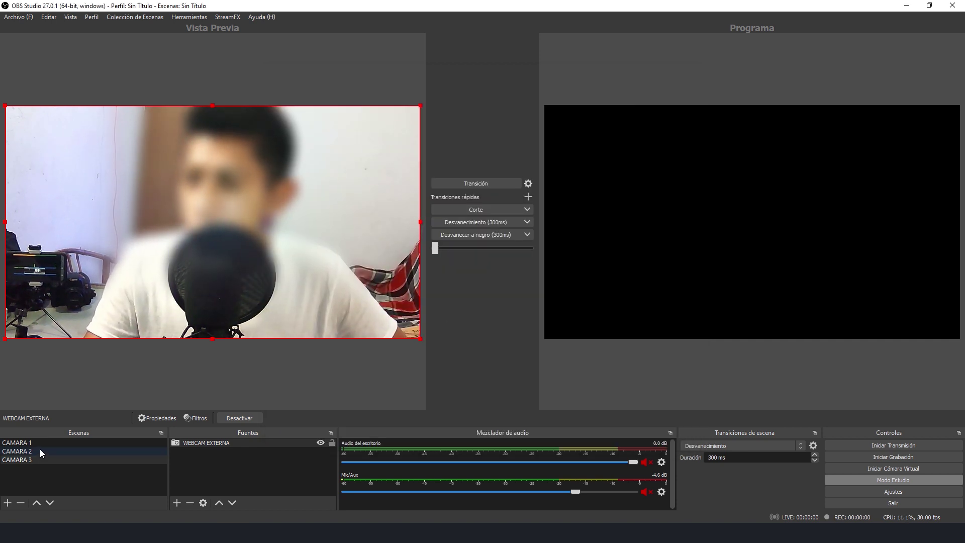
Step: Check the blurred webcam scenes, then open MVI_1684.MOV's filters in CAMARA 1
click(18, 442)
click(24, 460)
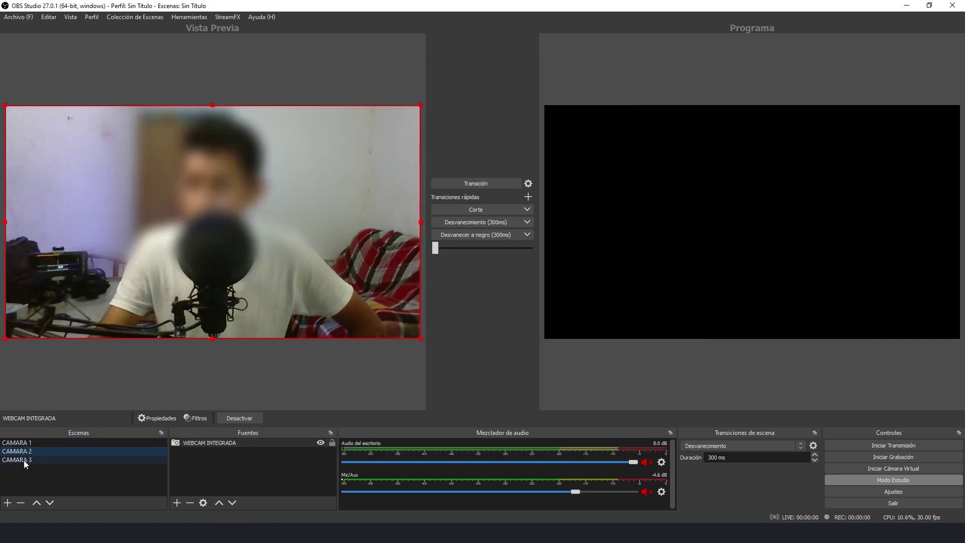
click(28, 443)
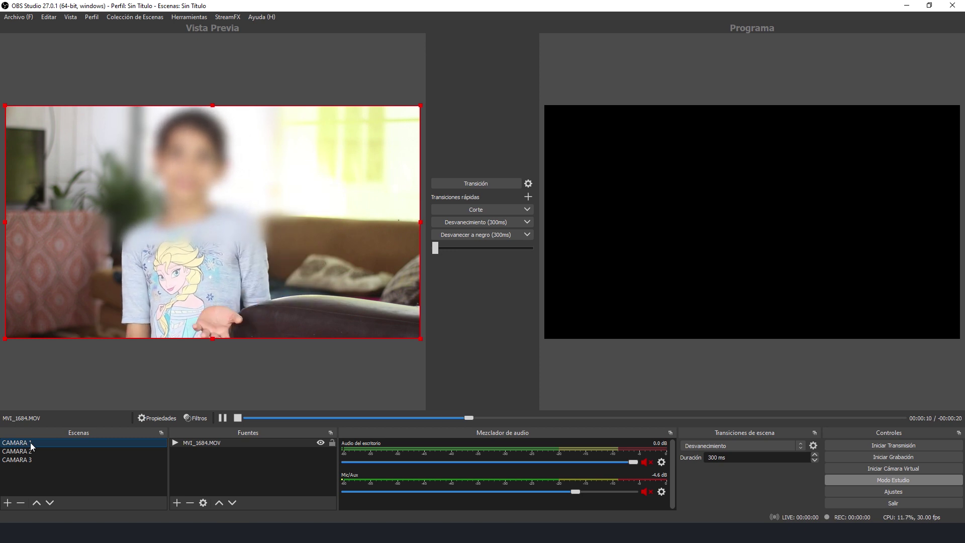
click(191, 443)
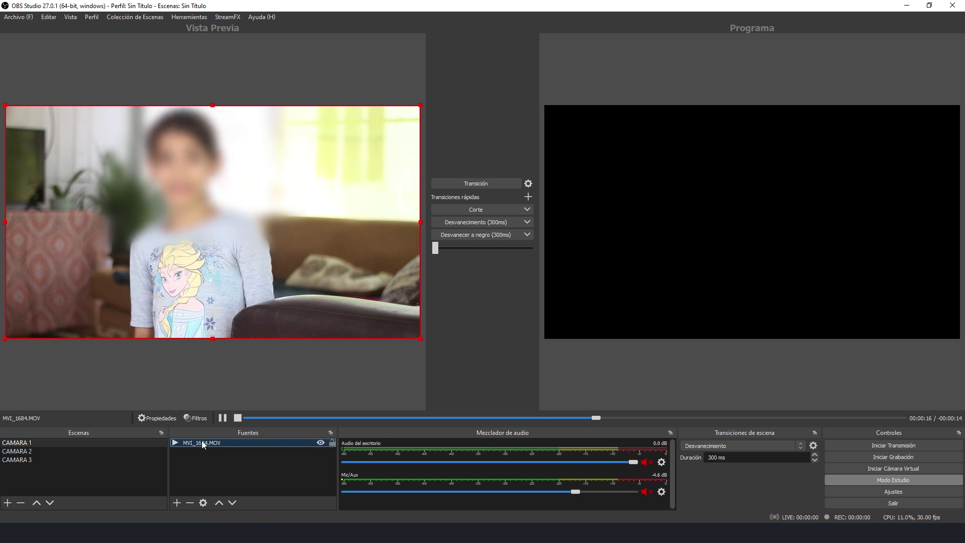
click(201, 418)
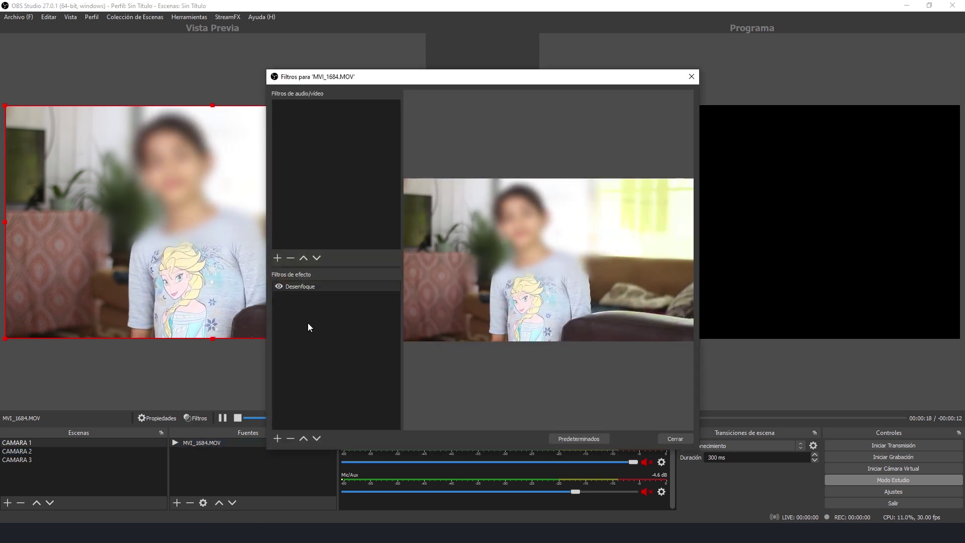
Step: Add a Salida NDI™ dedicada filter to MVI_1684.MOV and close the filters dialog
click(278, 439)
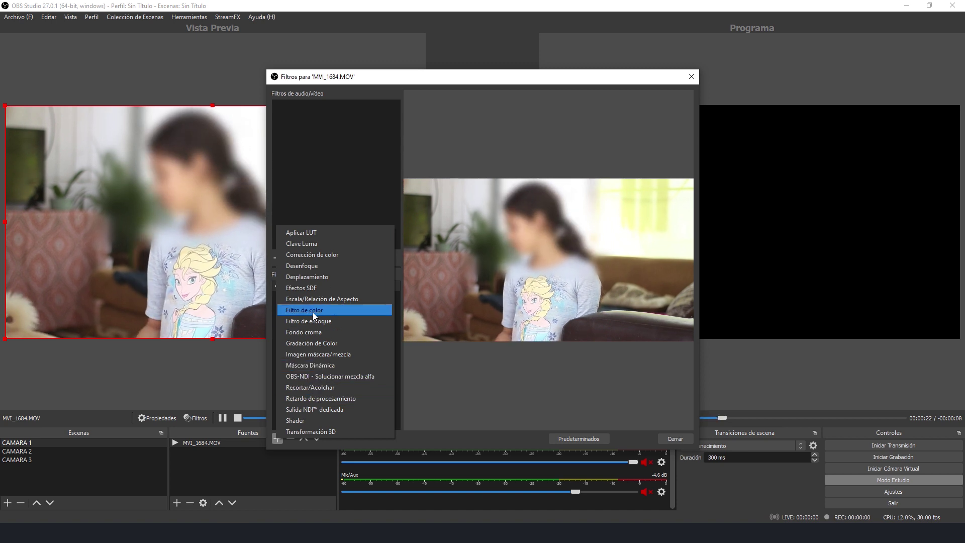
click(310, 409)
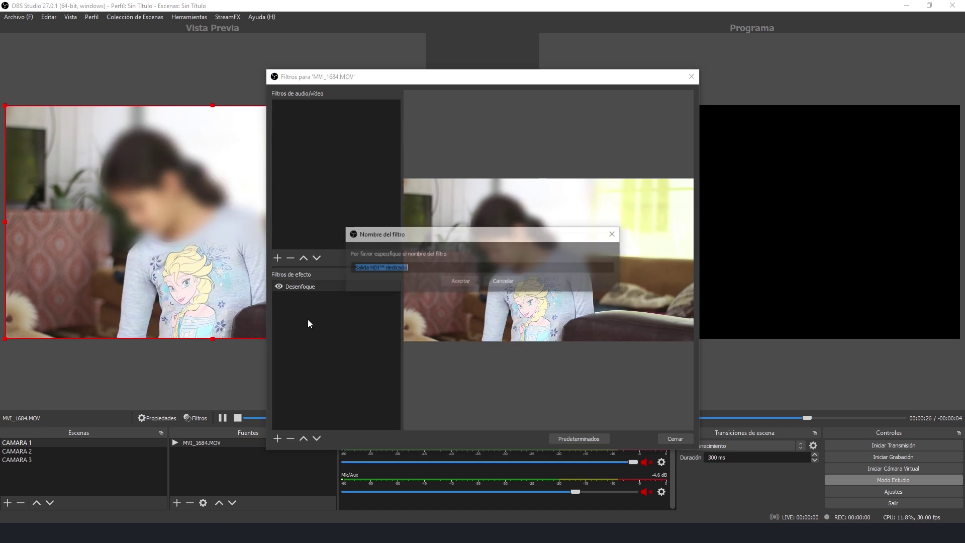
click(459, 280)
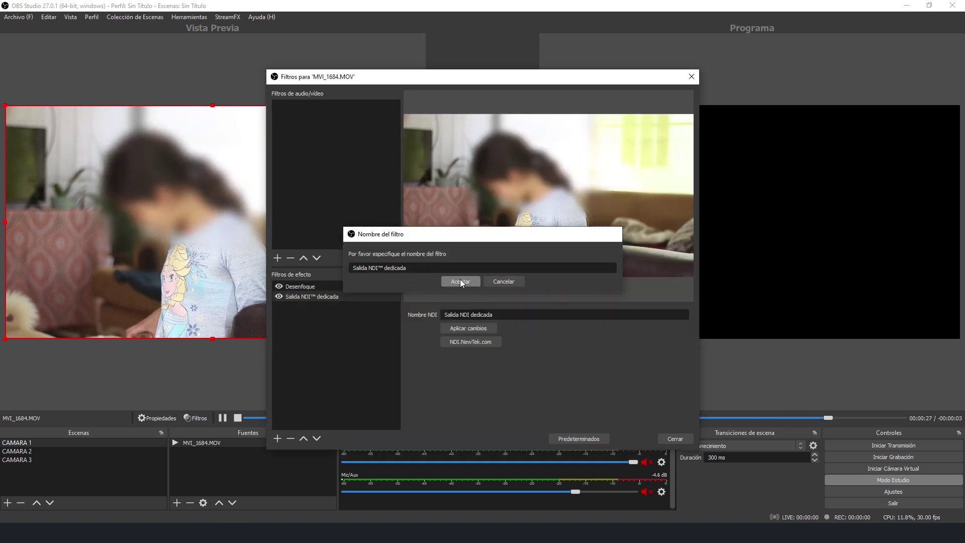
click(681, 437)
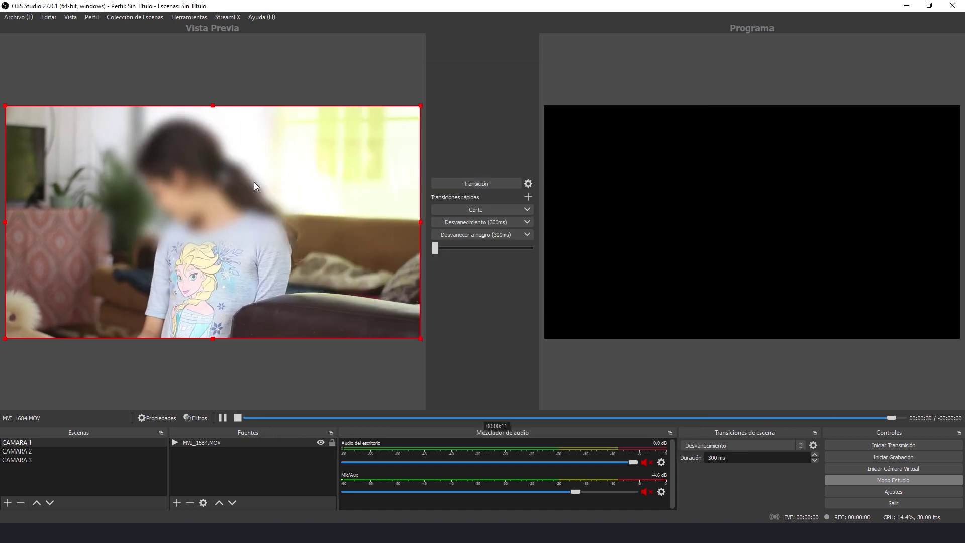
Step: Enable NDI Salida de Programa and Salida de Previsualización in NDI Output settings and save
click(190, 17)
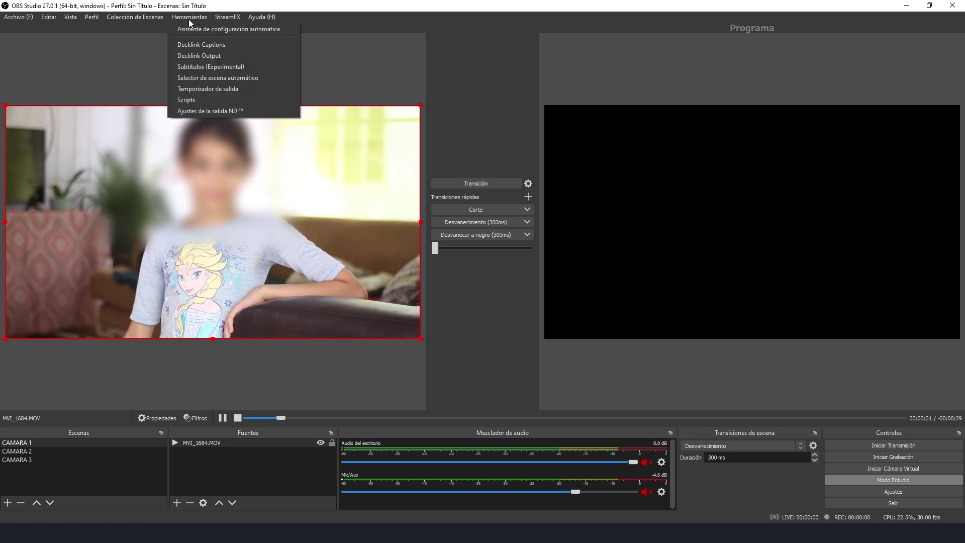
click(207, 111)
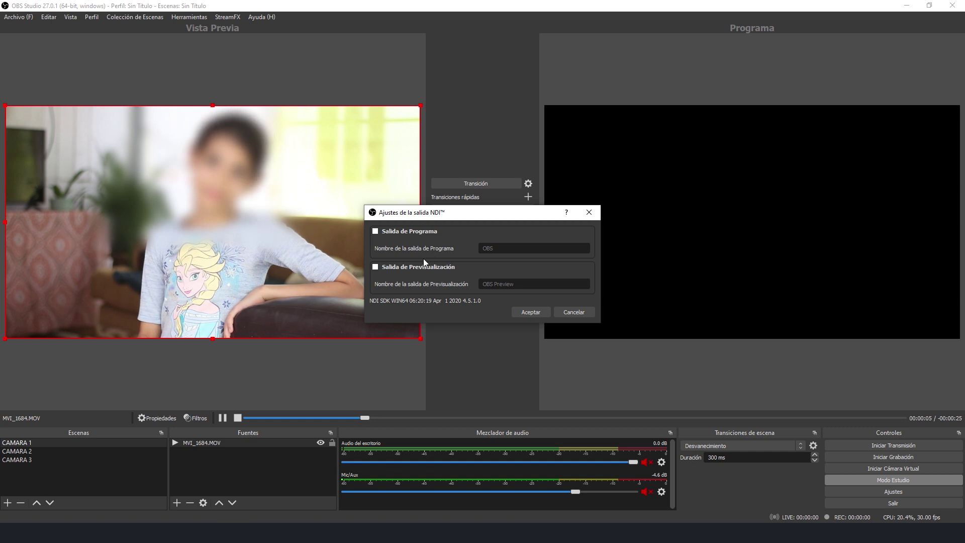
click(376, 232)
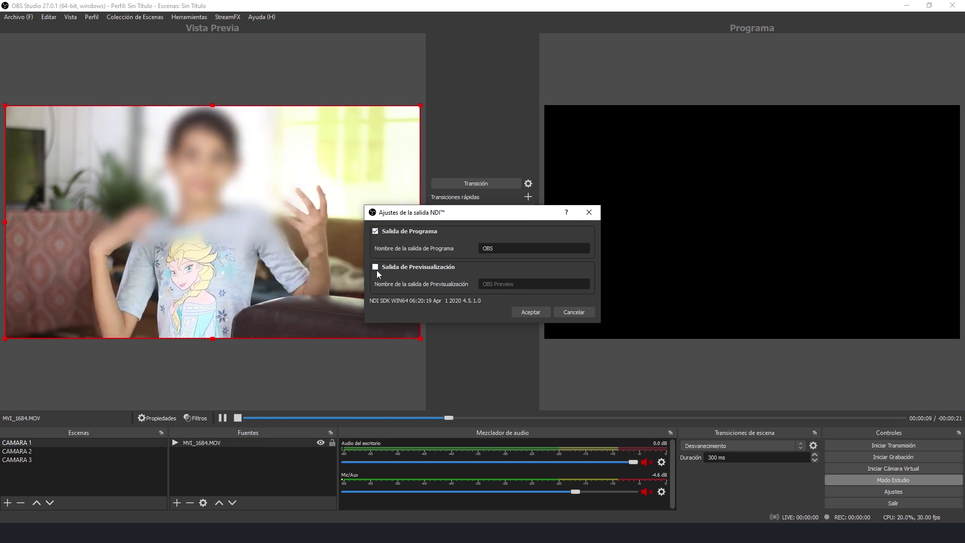
click(375, 267)
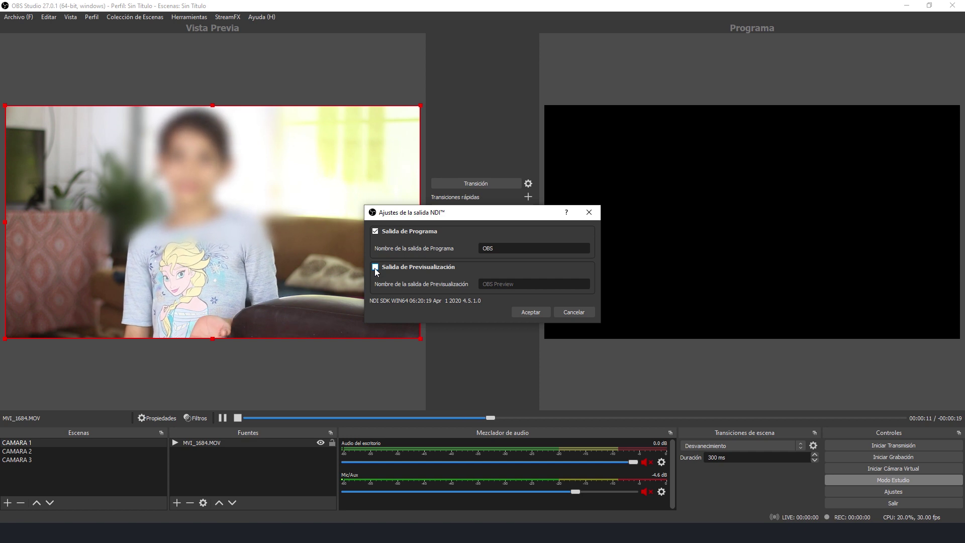
click(528, 312)
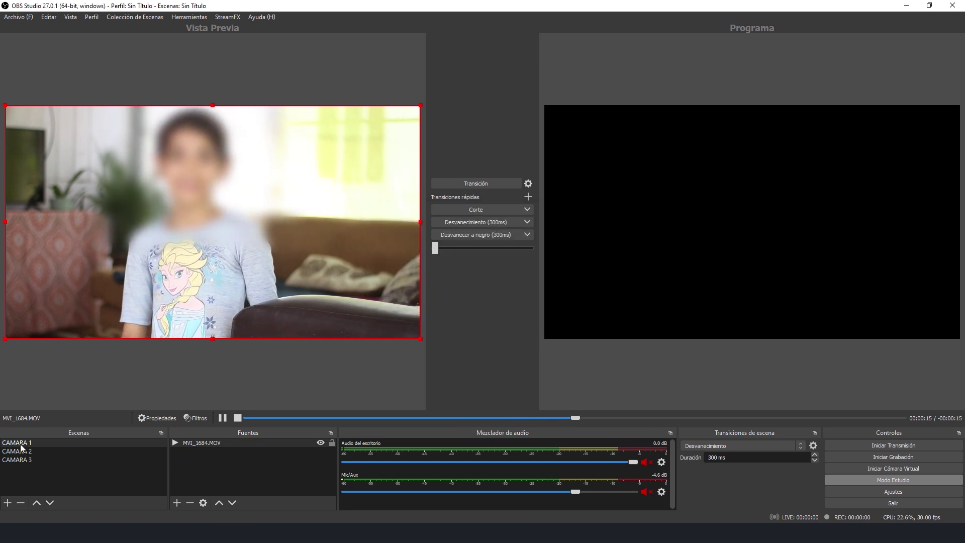
Step: Send CAMARA 3 to Programa, preview CAMARA 2 and 1, and open MVI_1684.MOV's filters
click(22, 451)
click(22, 460)
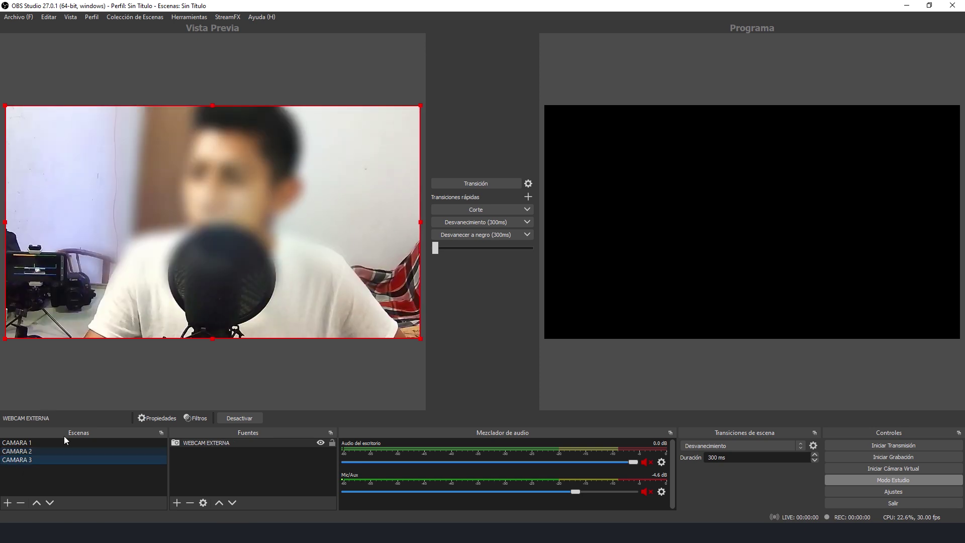
click(490, 212)
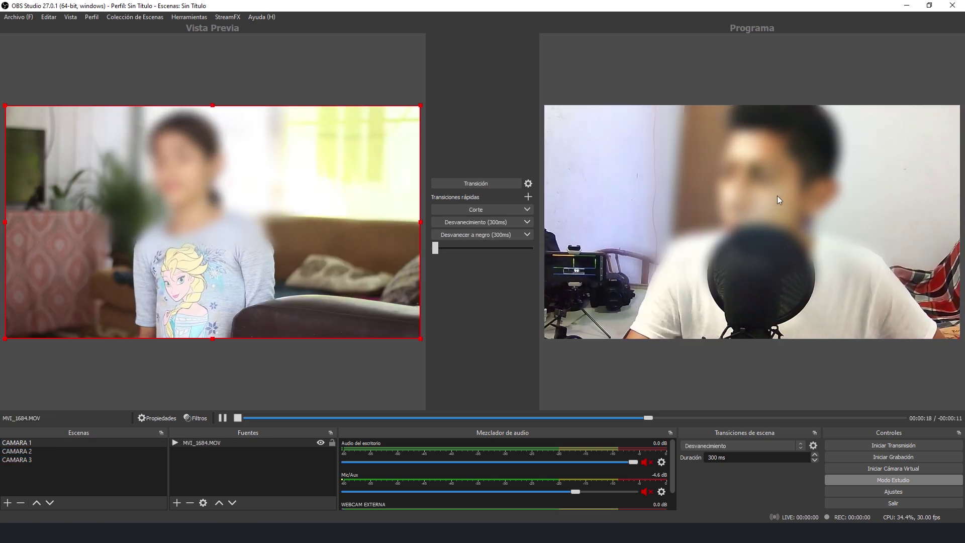
click(19, 452)
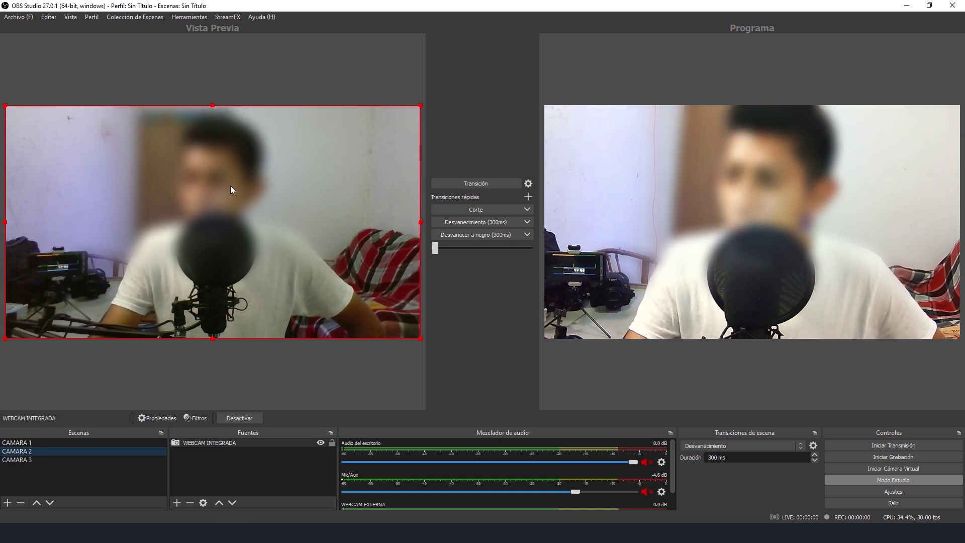
click(17, 442)
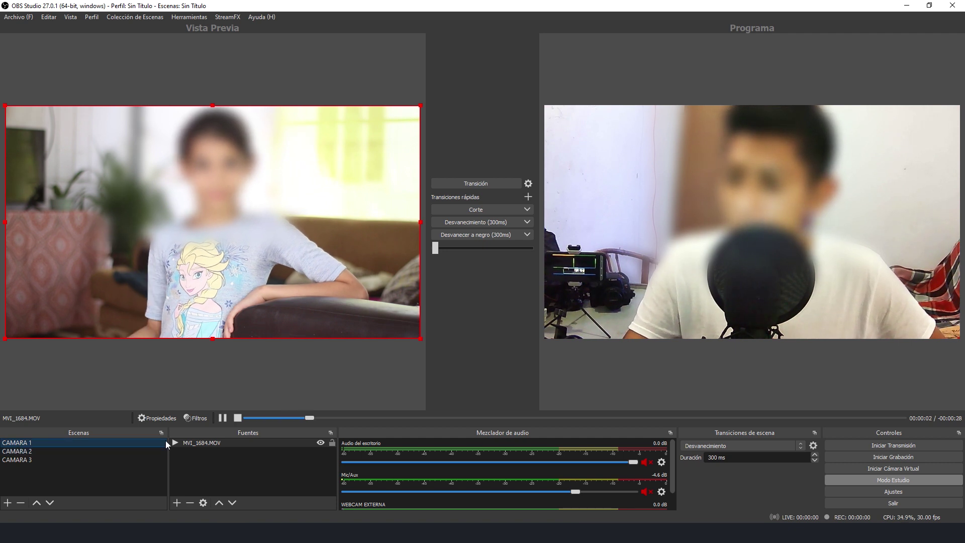
click(195, 417)
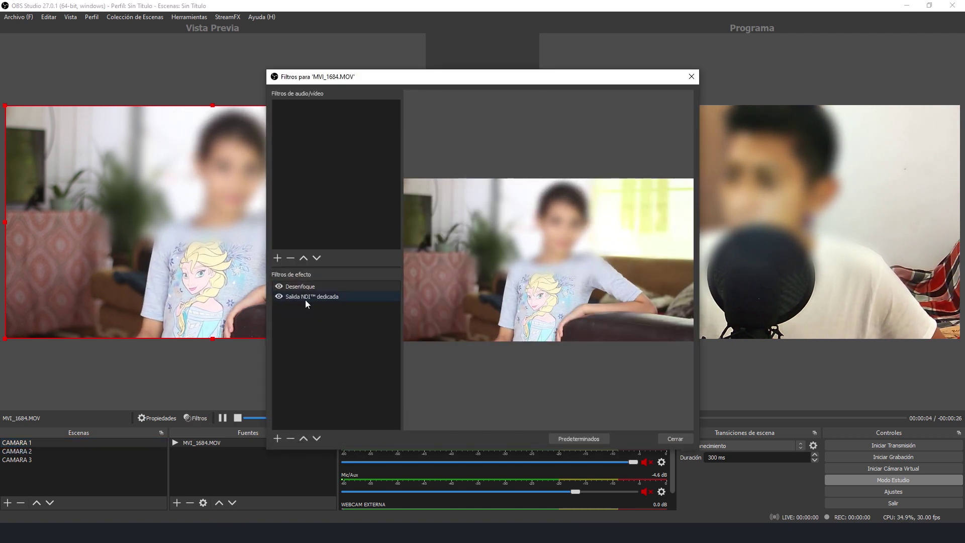
Step: Close the clip's Filtros window in OBS and begin adding a new input in vMix
click(676, 438)
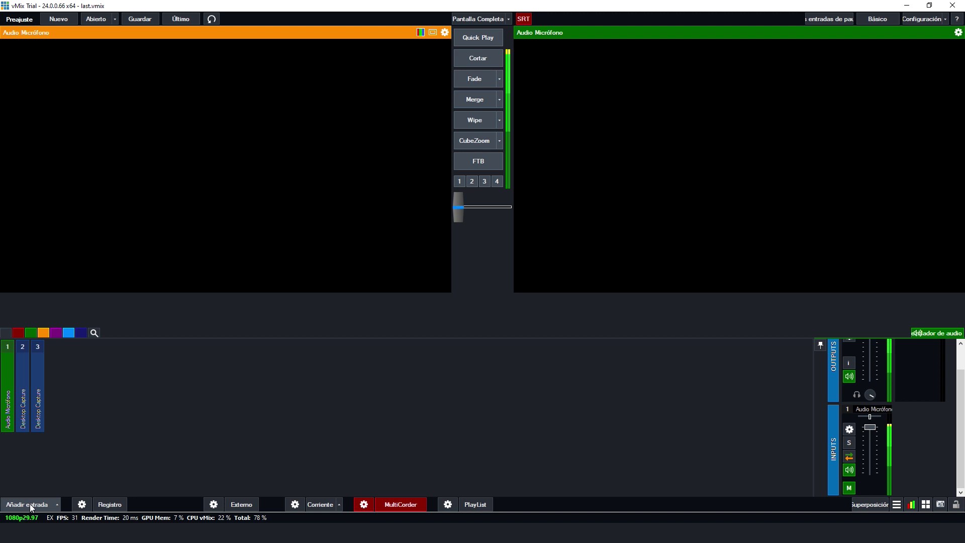
click(28, 504)
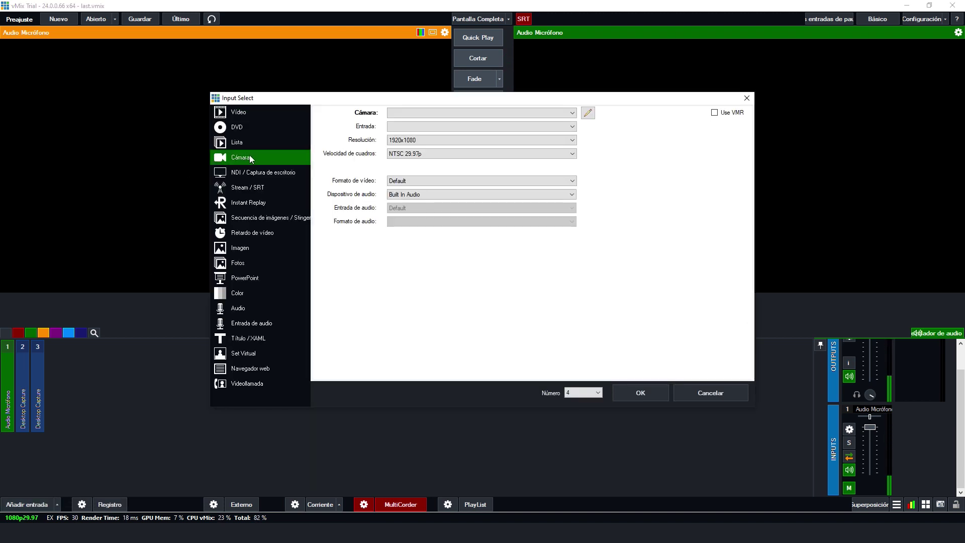
Step: Browse the NDI feeds OBS, OBS Preview and Salida NDI dedicada, ending on OBS Preview
click(253, 174)
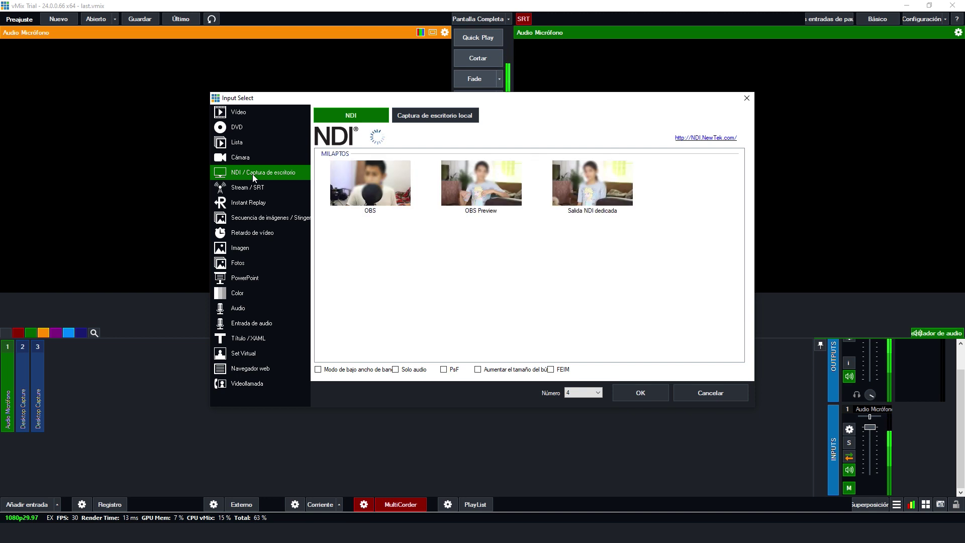
click(374, 188)
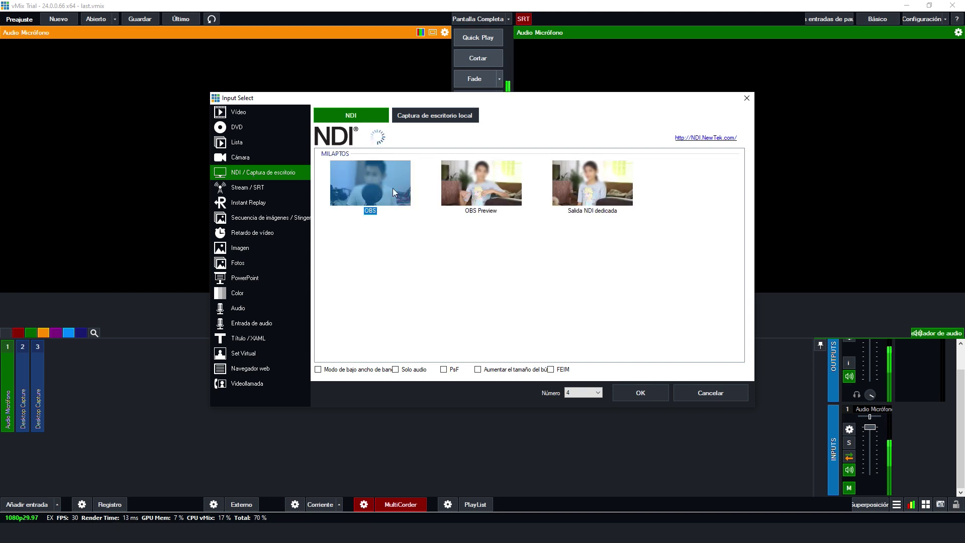
click(482, 182)
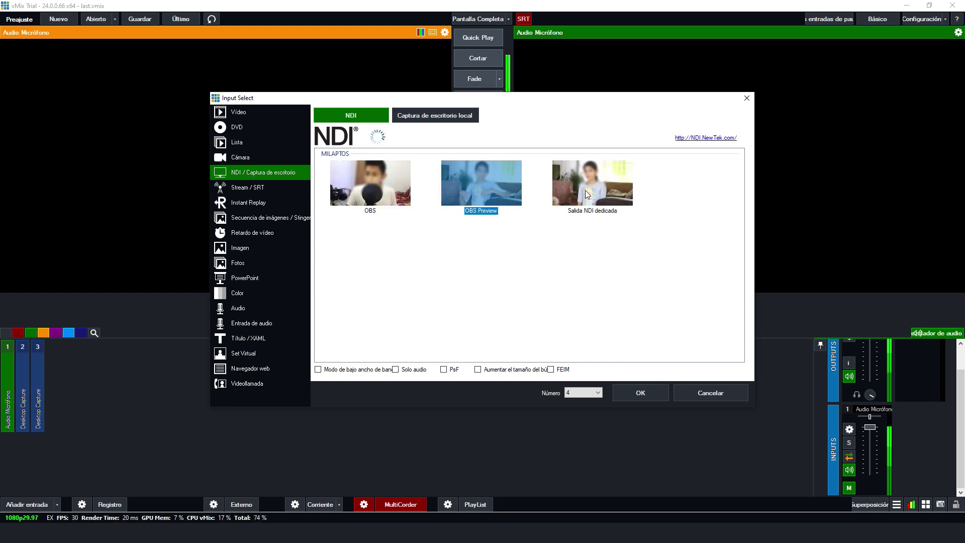
click(597, 185)
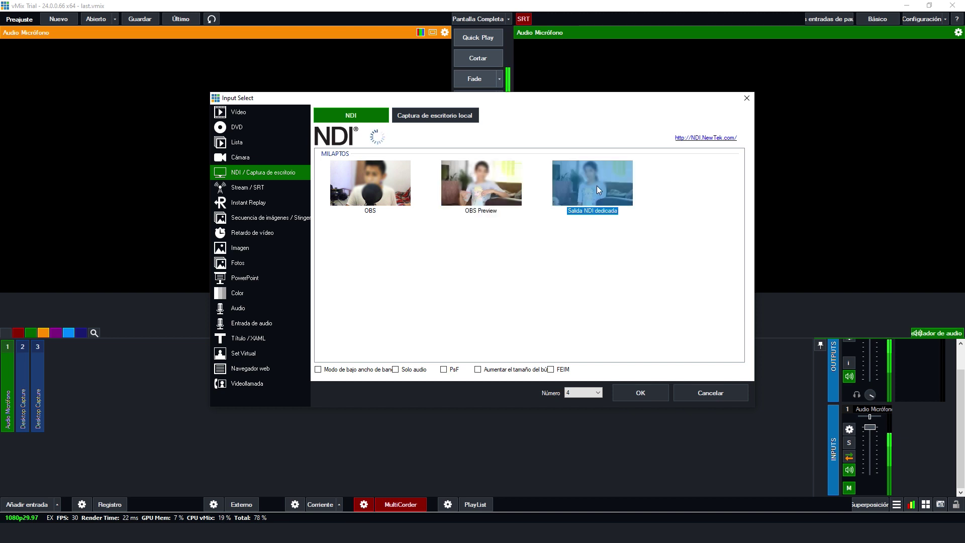
click(490, 182)
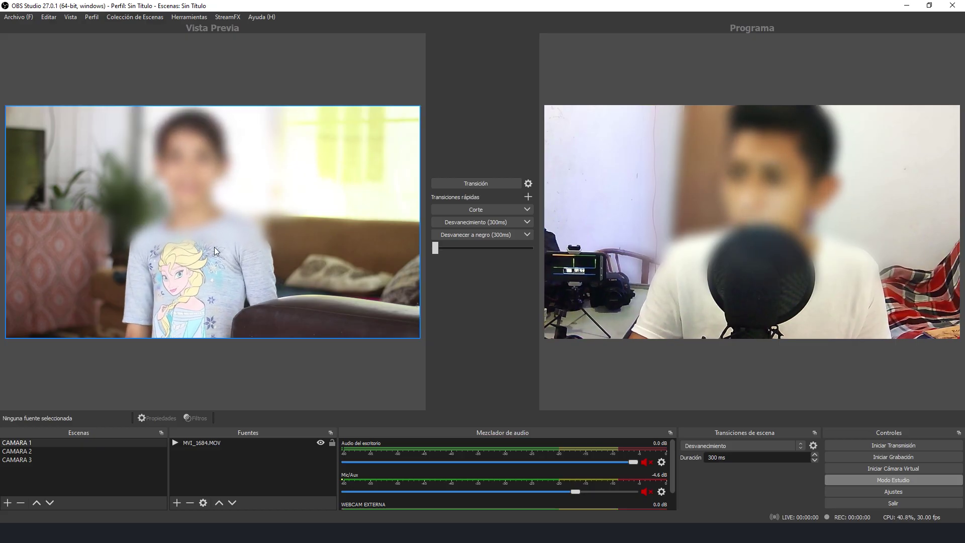
Step: Load the CAMARA 2 built-in webcam scene into the OBS preview
click(20, 451)
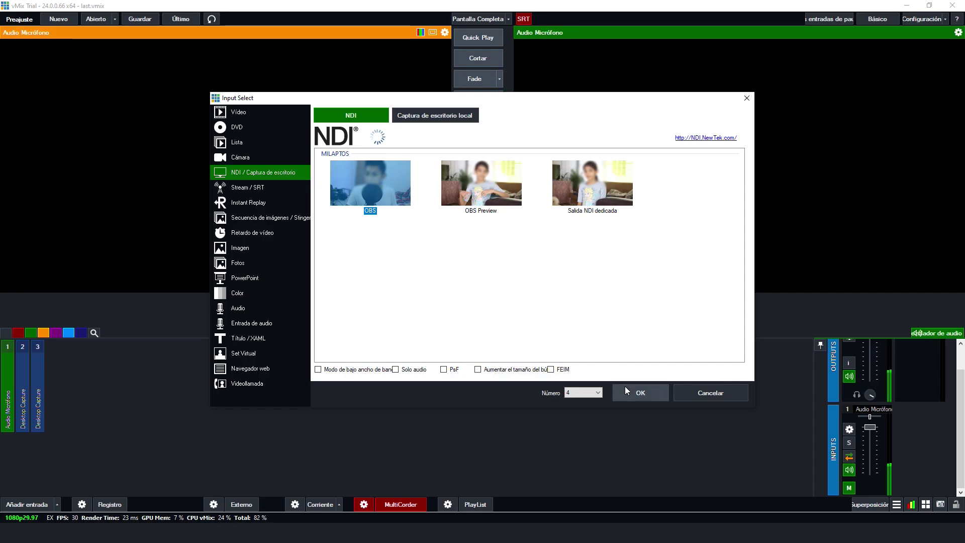
Step: Add the OBS and OBS Preview NDI feeds as inputs 4 and 5, previewing each
click(640, 393)
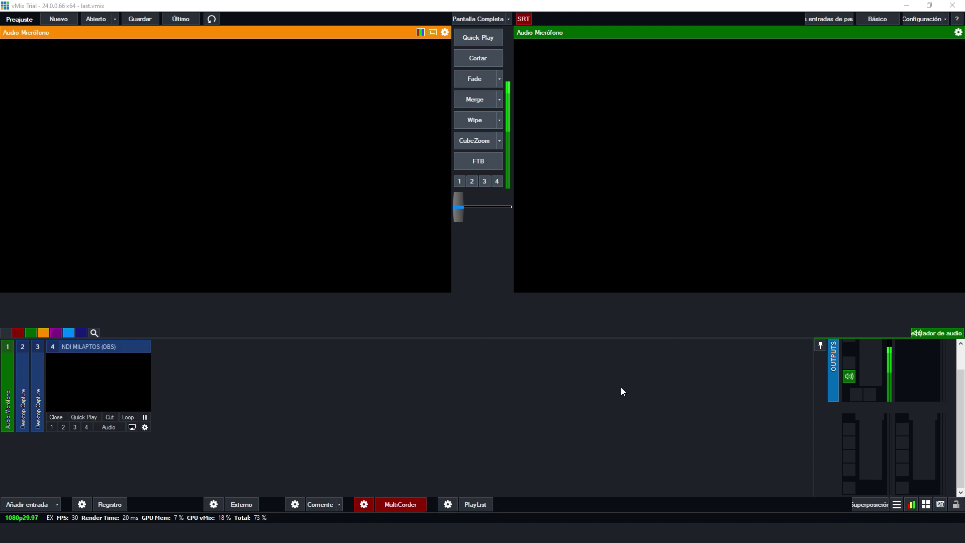
click(102, 373)
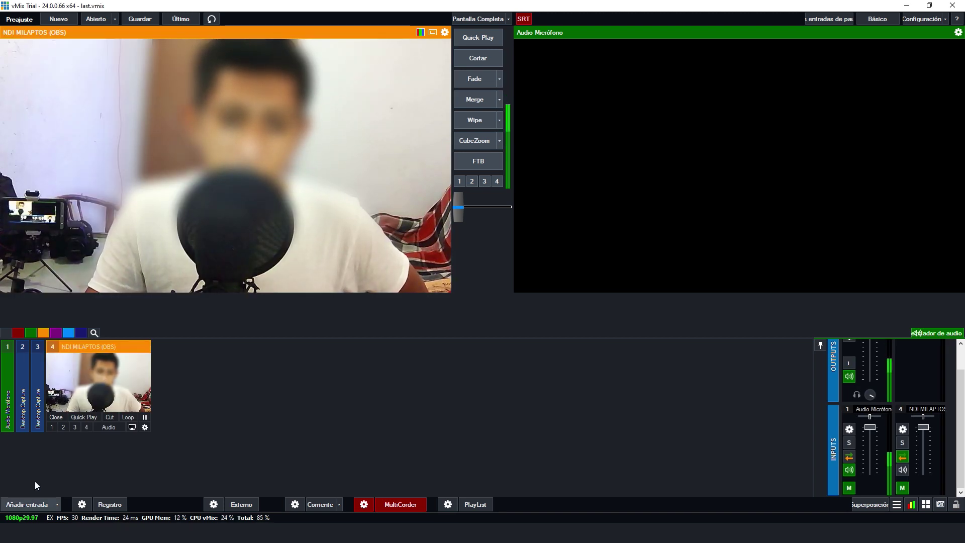
click(28, 504)
click(262, 172)
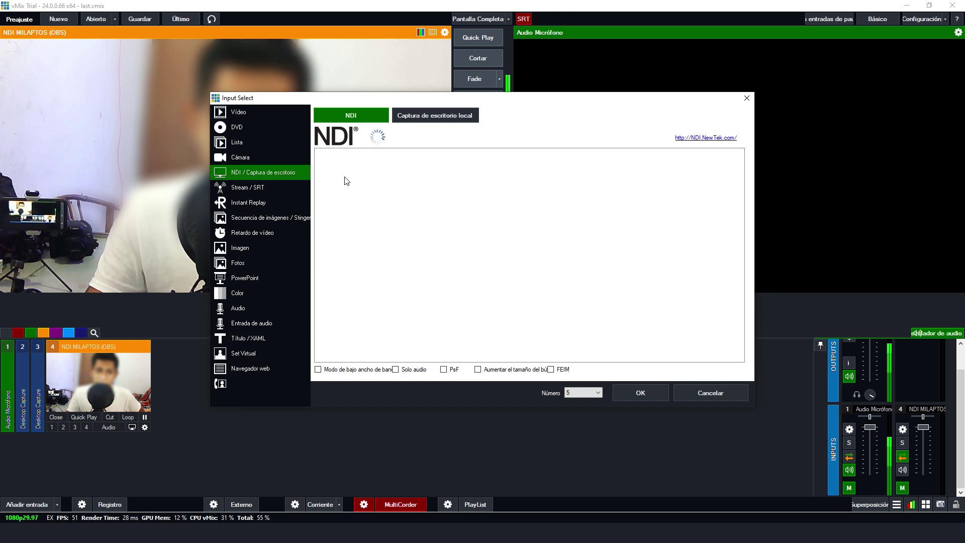
click(653, 391)
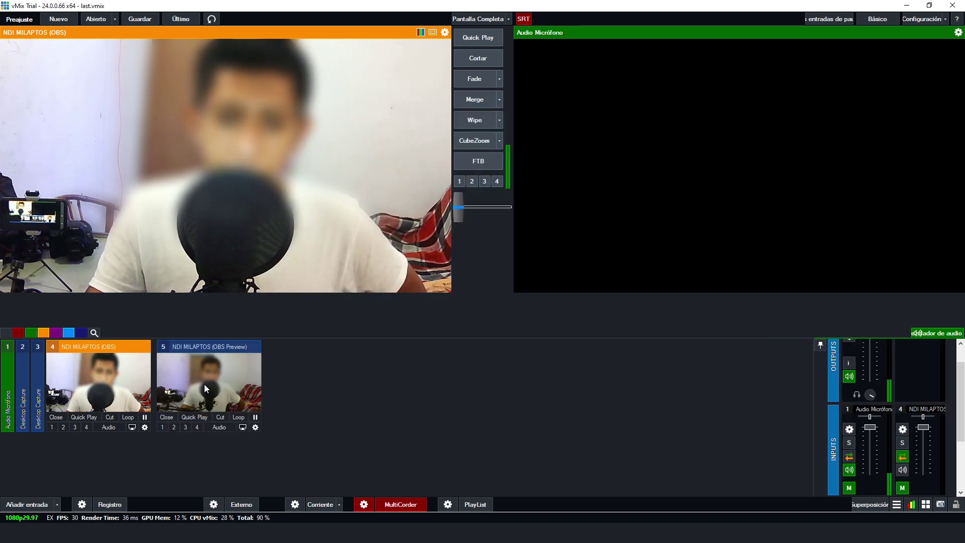
click(204, 384)
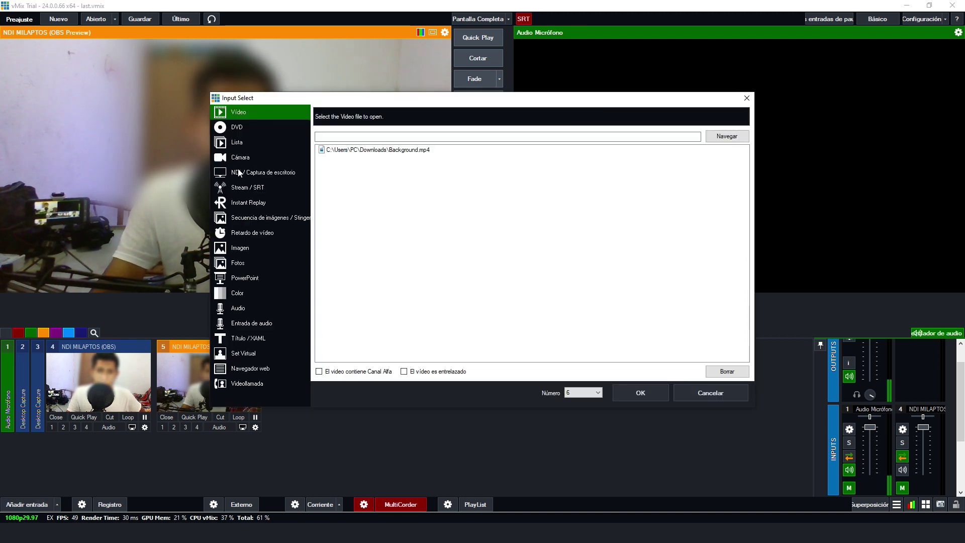
Step: Add the Salida NDI dedicada feed as input 6 and load it into Preview
click(262, 172)
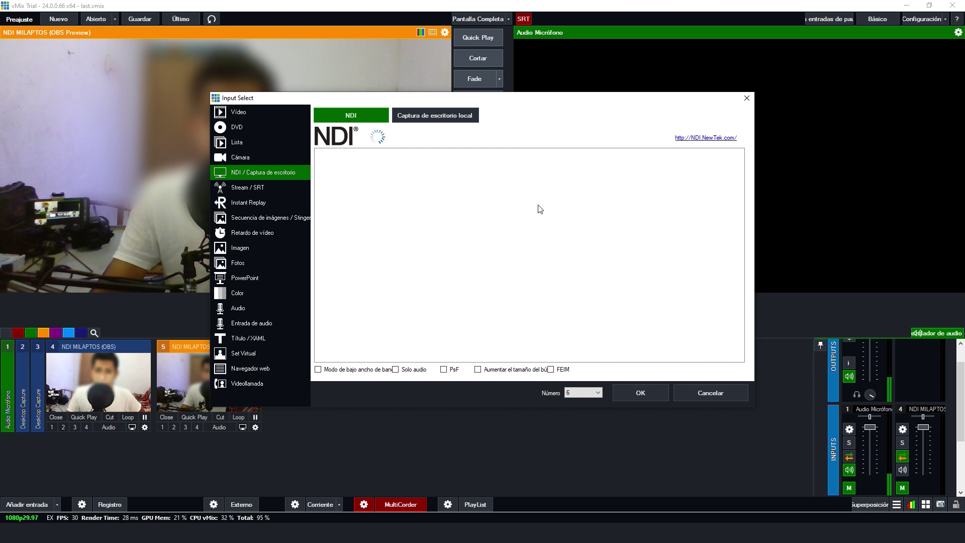
click(584, 185)
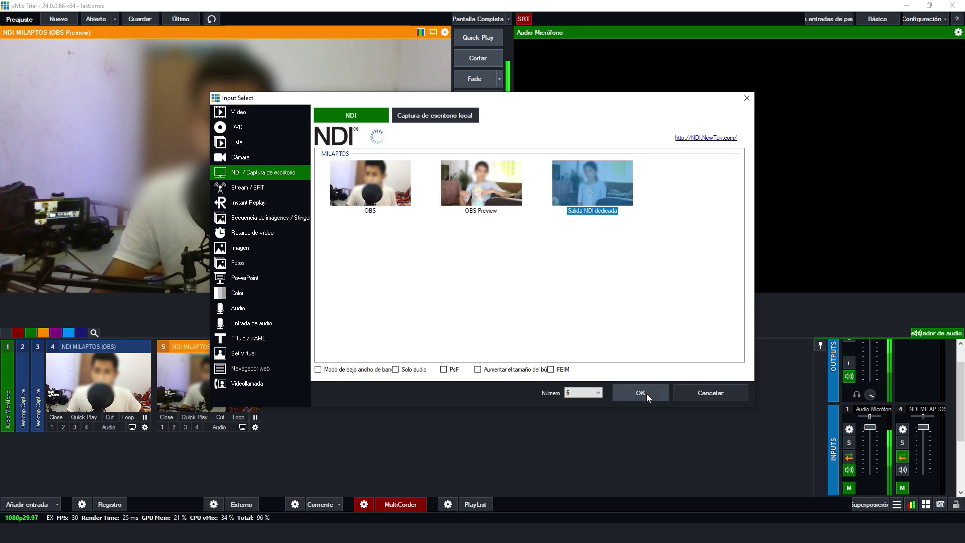
click(630, 392)
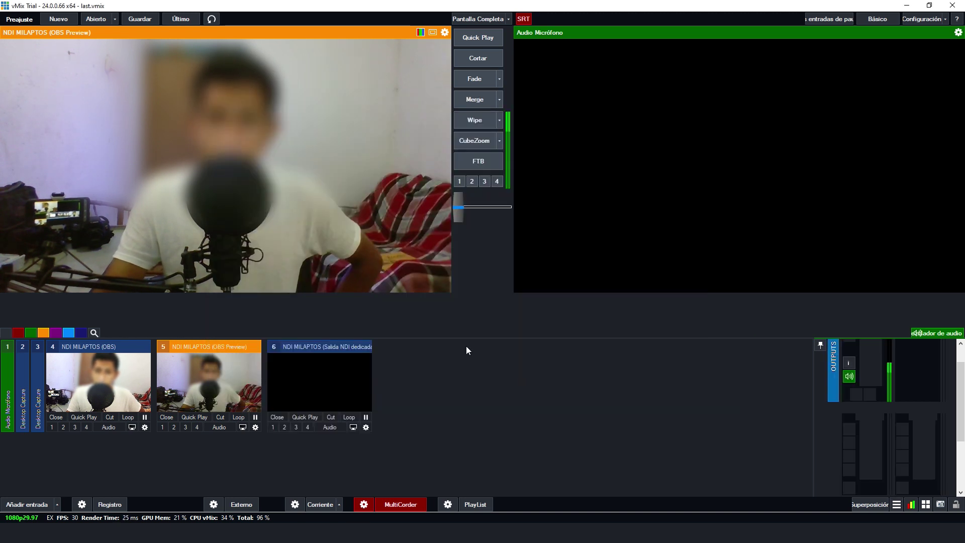
click(318, 373)
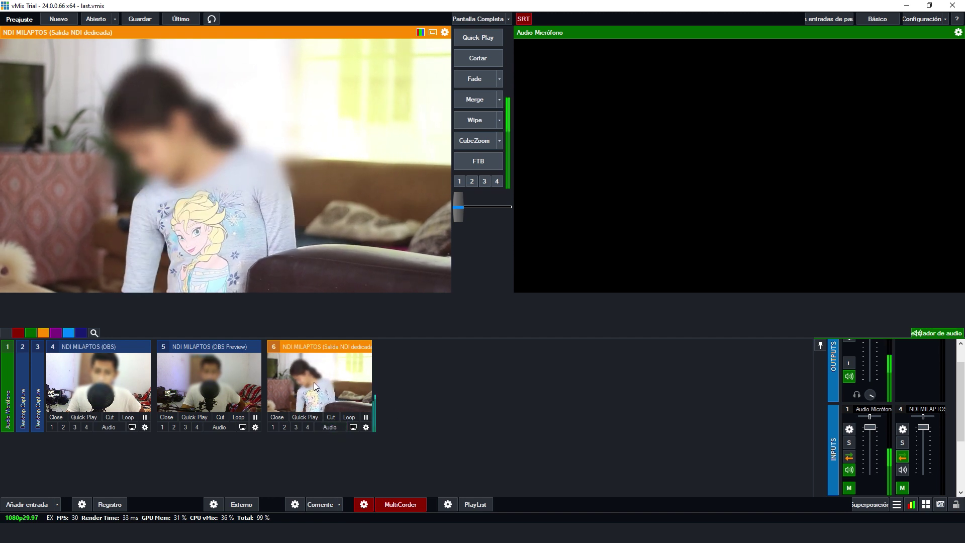
Step: Cycle Preview through the OBS, OBS Preview and Salida NDI dedicada inputs, ending on the dedicated output
click(89, 379)
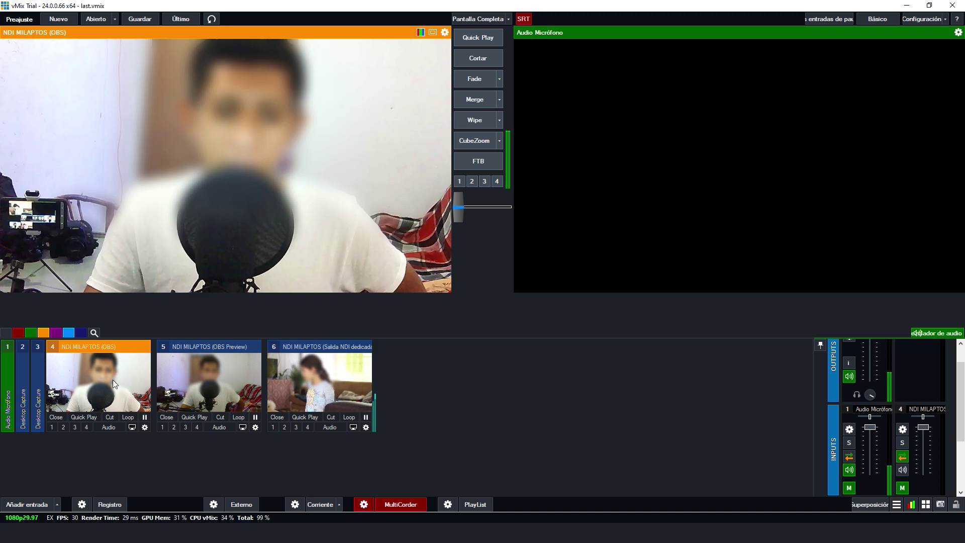
click(207, 367)
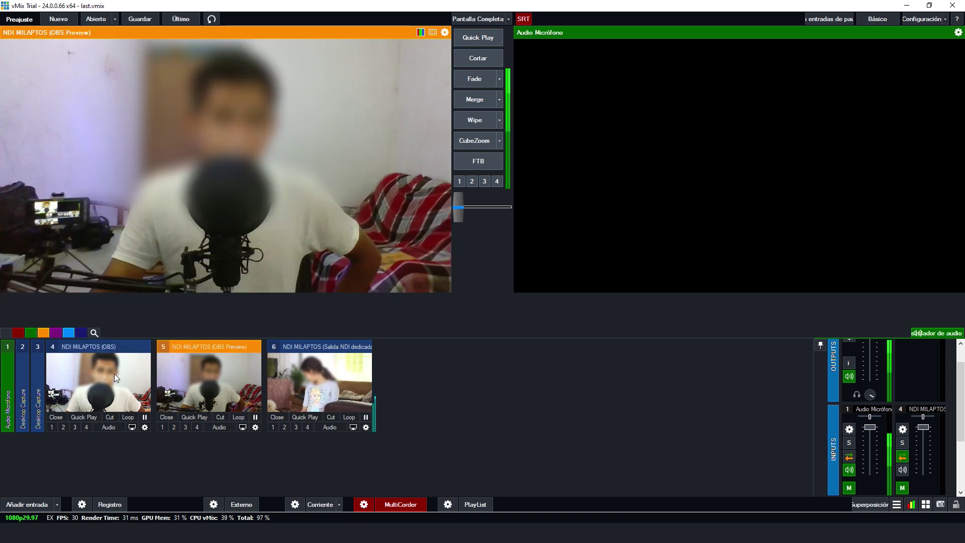
click(101, 374)
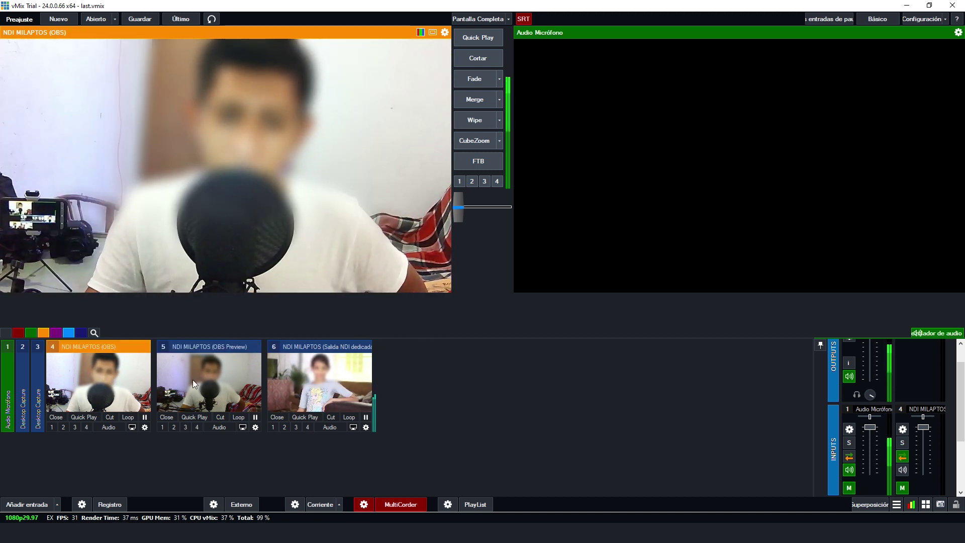
click(214, 363)
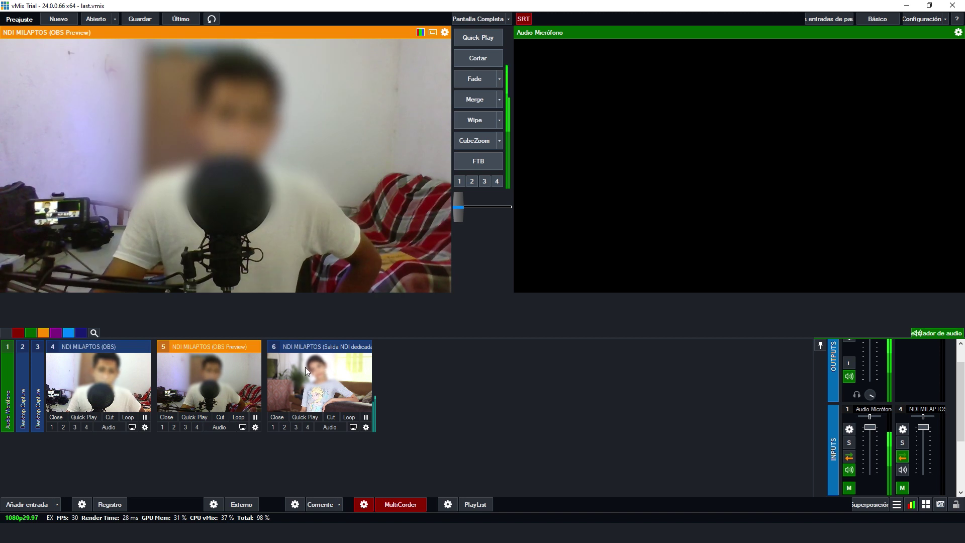
click(305, 367)
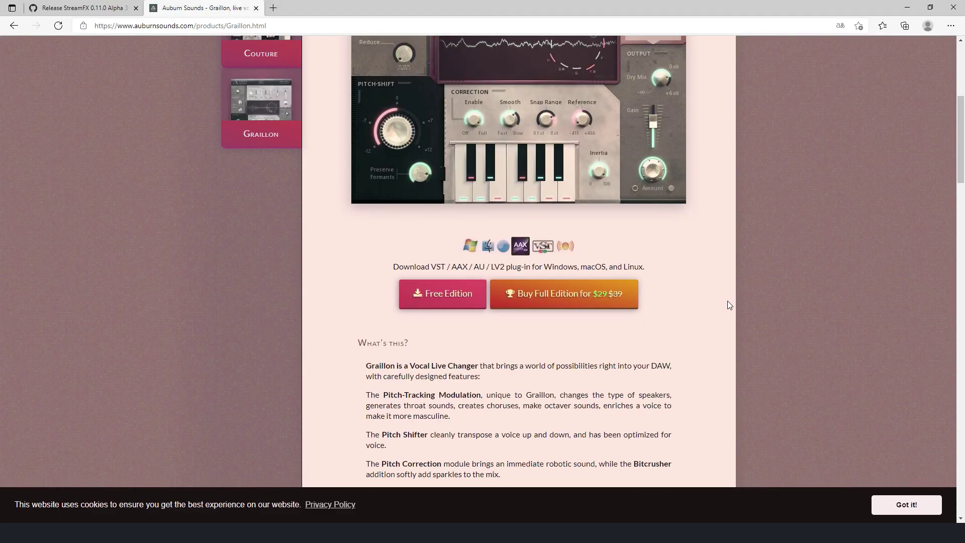
Step: Download the Graillon Free Edition installer from the Auburn Sounds product page
scroll(728, 301, down, 4)
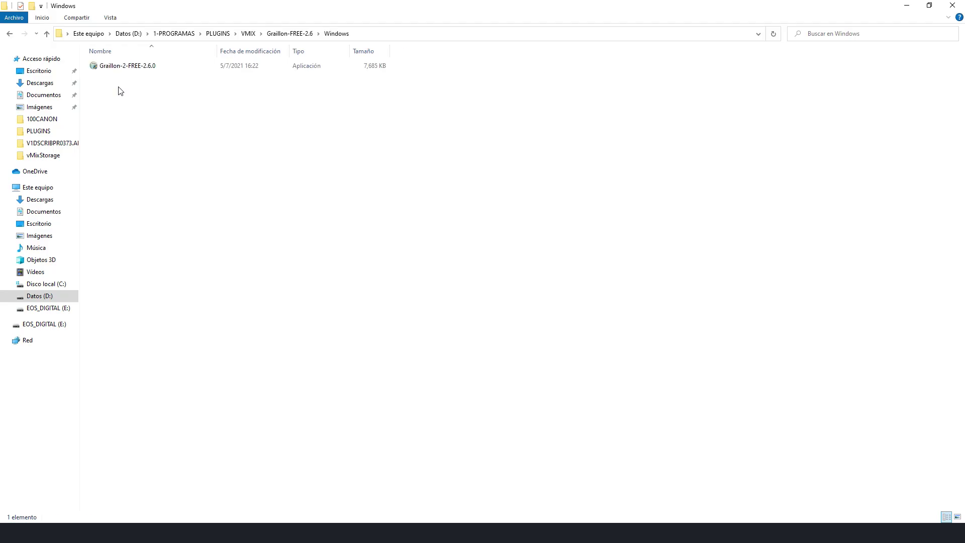
click(129, 69)
Step: Install Graillon 2 as administrator with its VST 2.4, VST 3 and AAX plug-ins
right_click(127, 65)
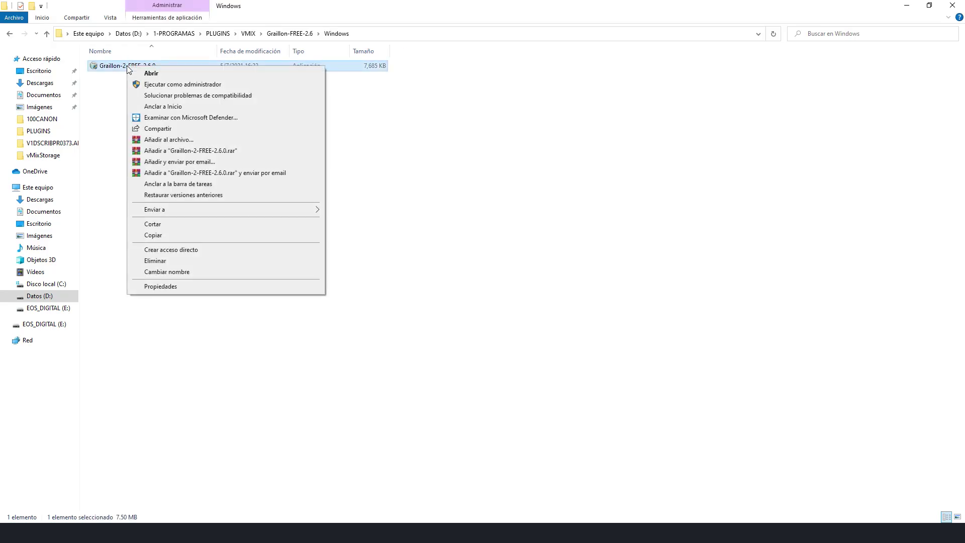
click(160, 81)
click(354, 307)
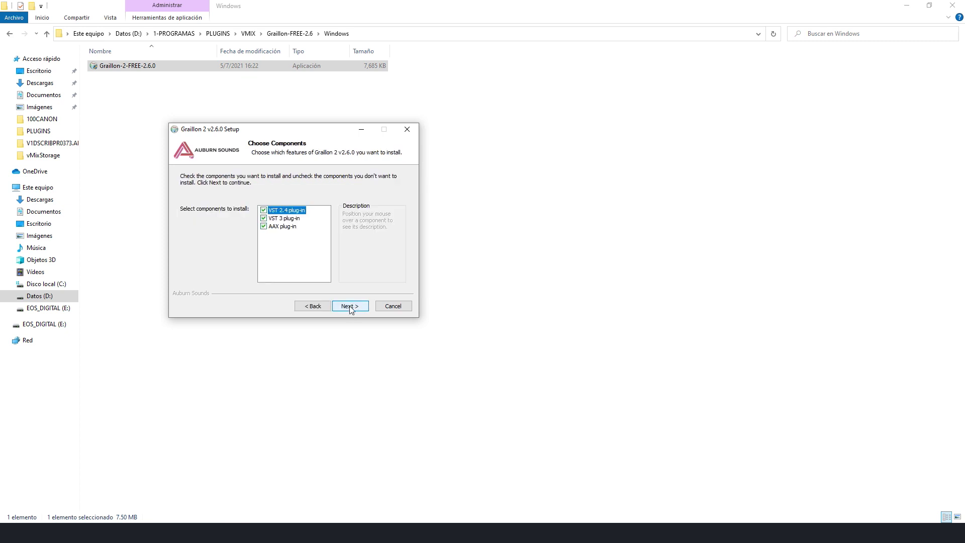
click(351, 307)
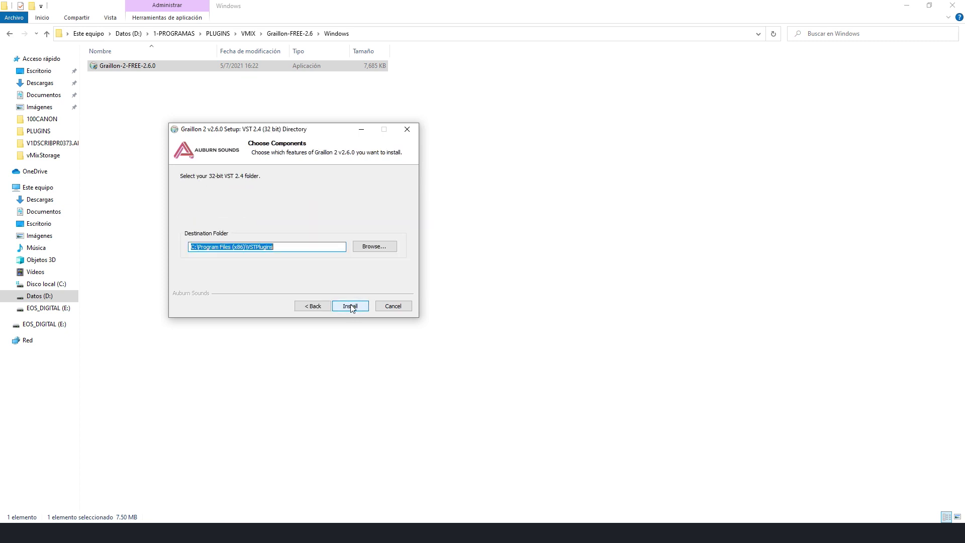
click(351, 307)
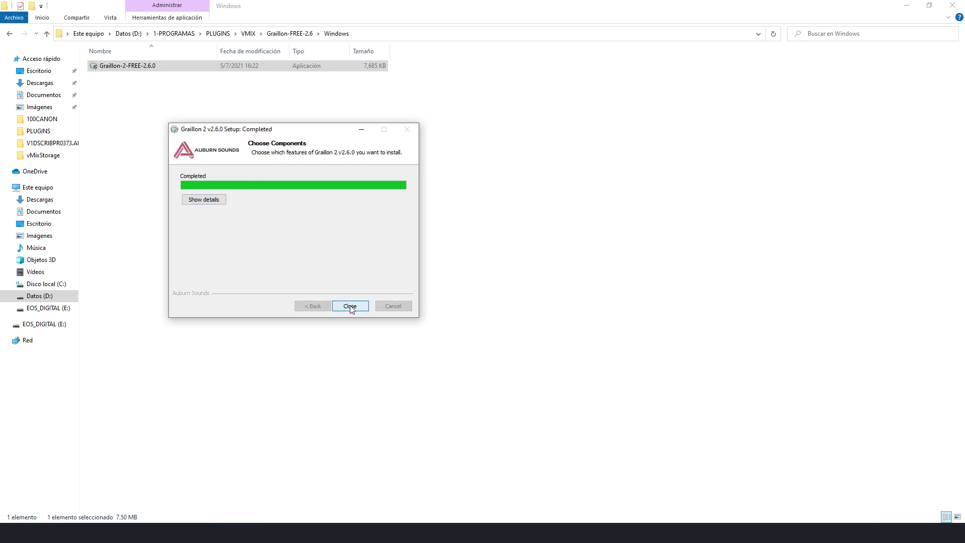
click(350, 307)
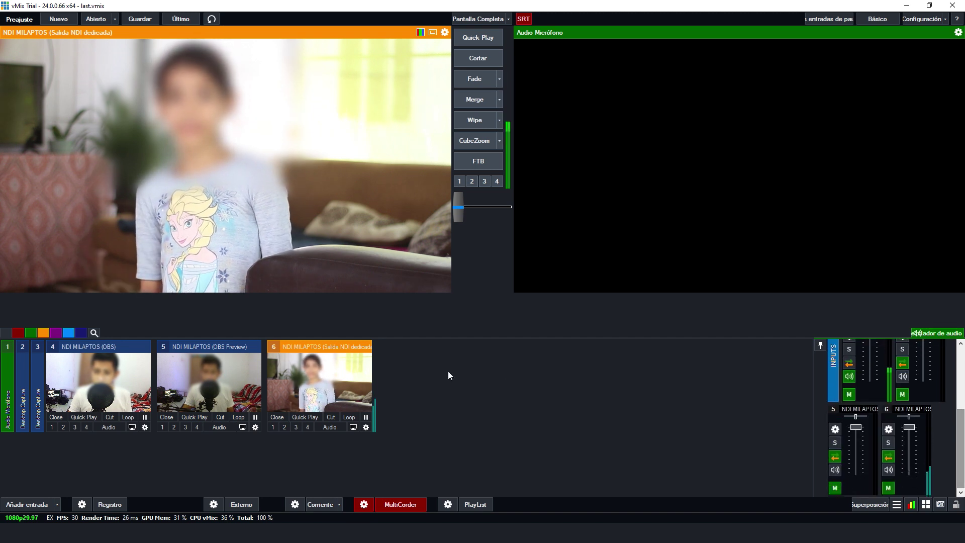
Step: Expand the Audio Micrófono input and open input 1's Audio Settings from the mixer gear
click(13, 400)
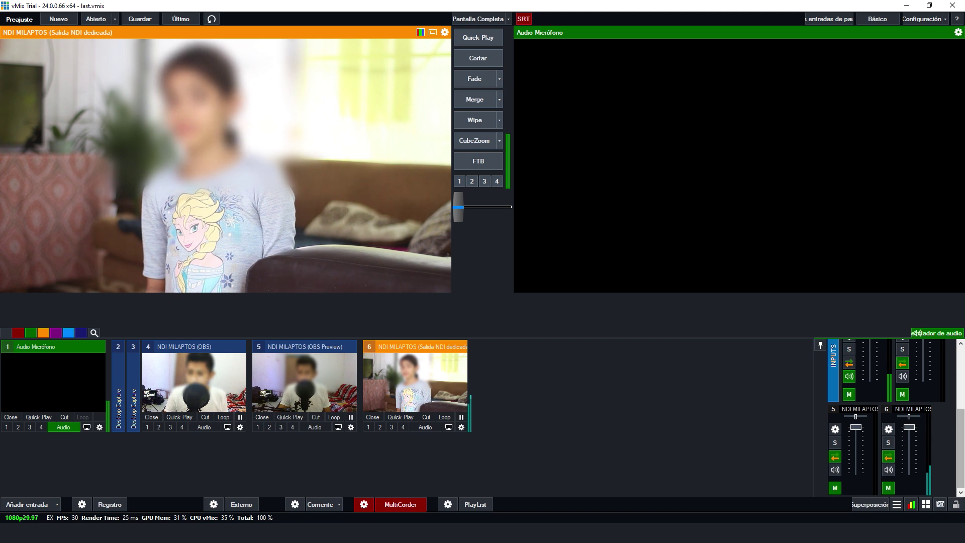
scroll(884, 427, up, 5)
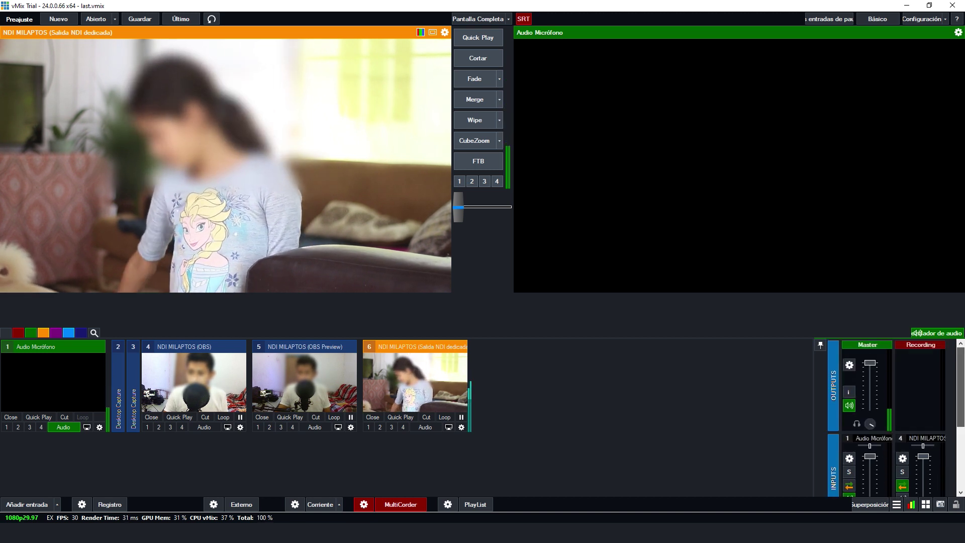
scroll(882, 405, down, 2)
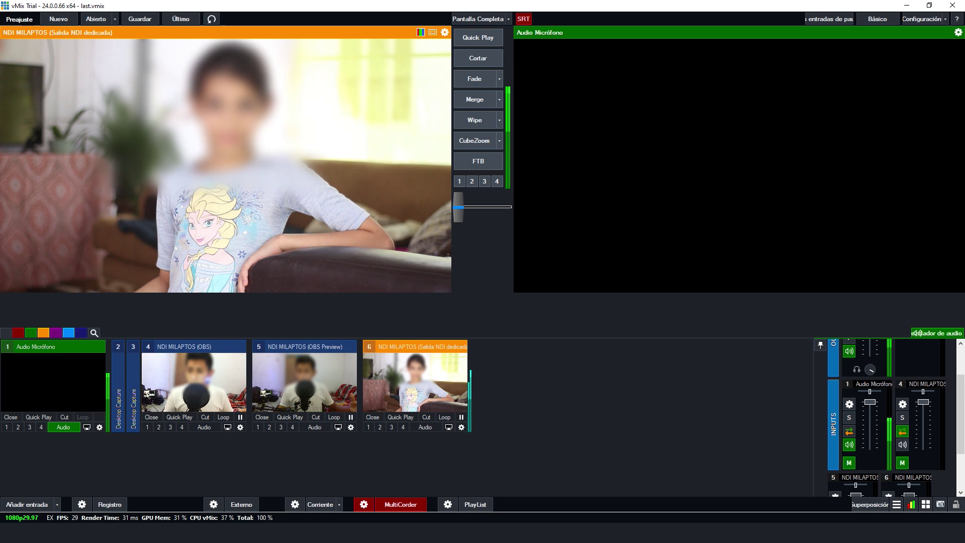
scroll(961, 357, up, 3)
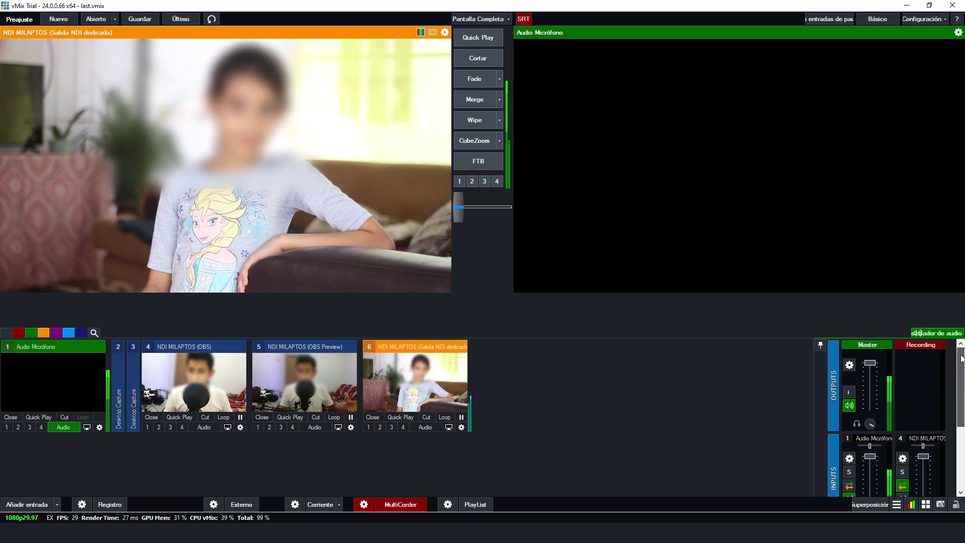
scroll(961, 358, down, 3)
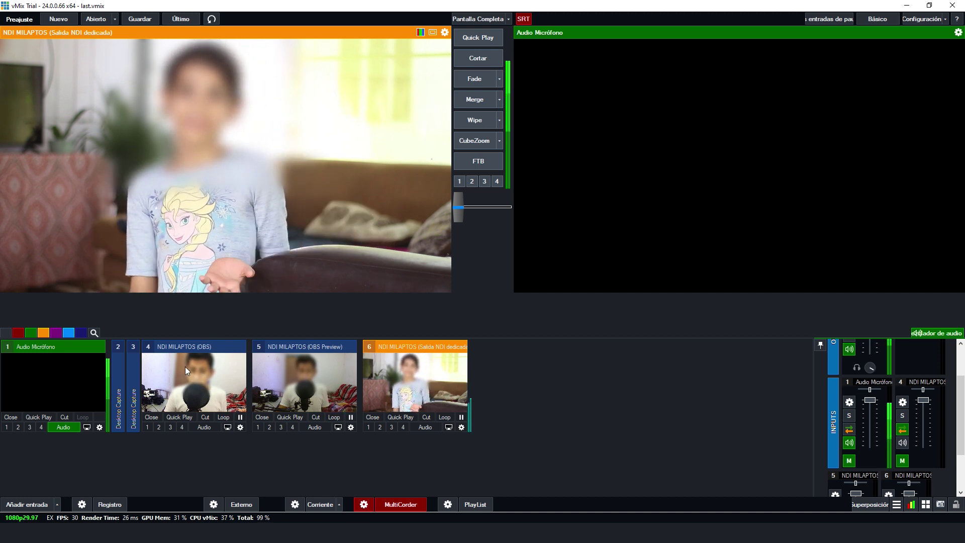
click(850, 402)
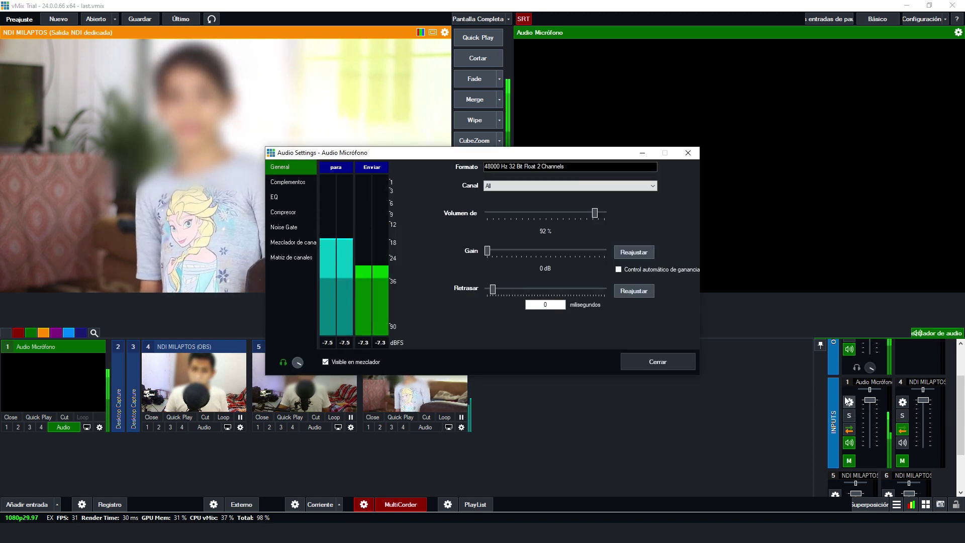
Step: Add the Auburn Sounds Graillon 2-64 plugin under the microphone's Complementos
click(288, 183)
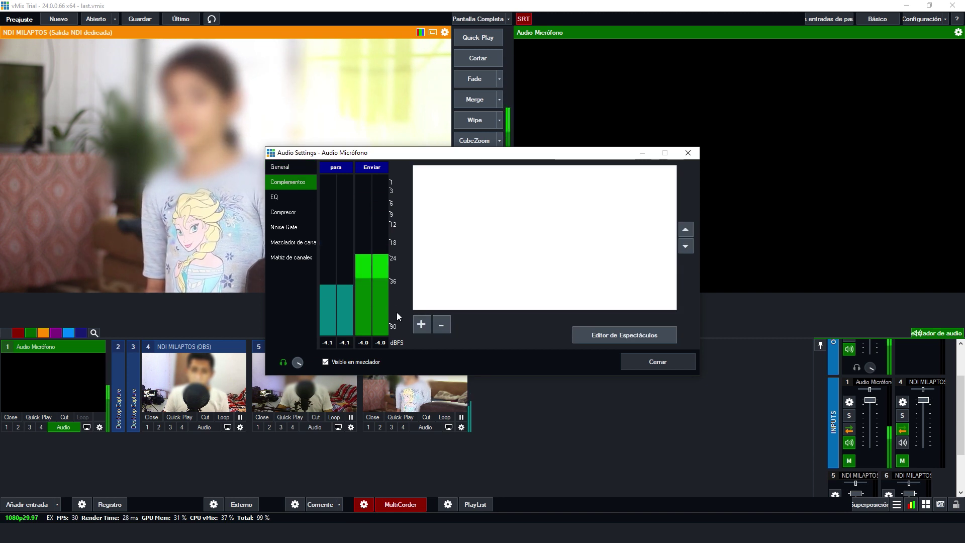
click(421, 325)
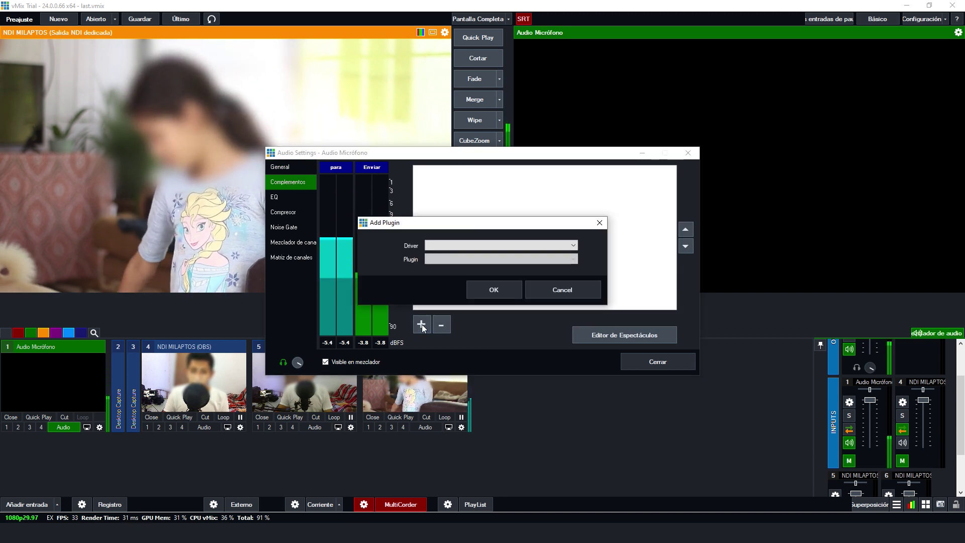
click(570, 246)
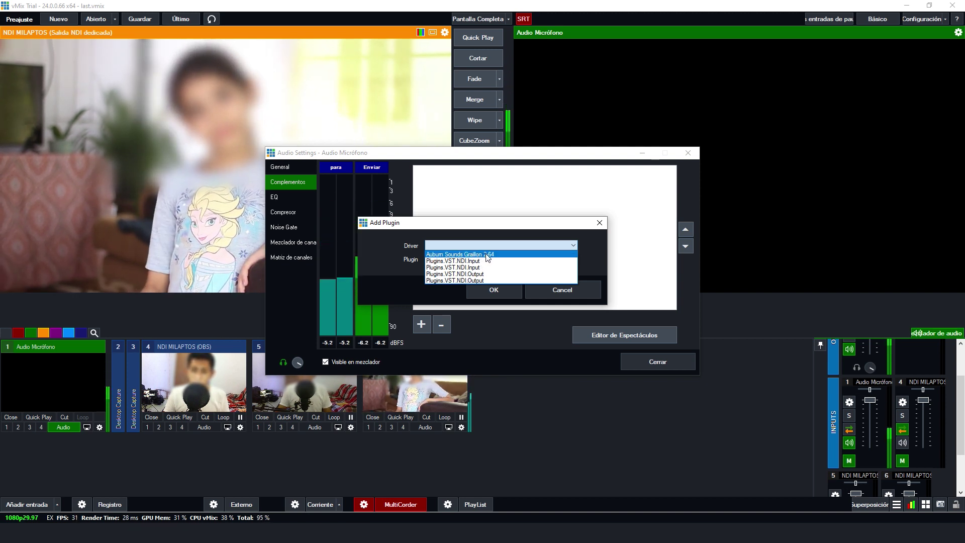
click(486, 254)
click(497, 289)
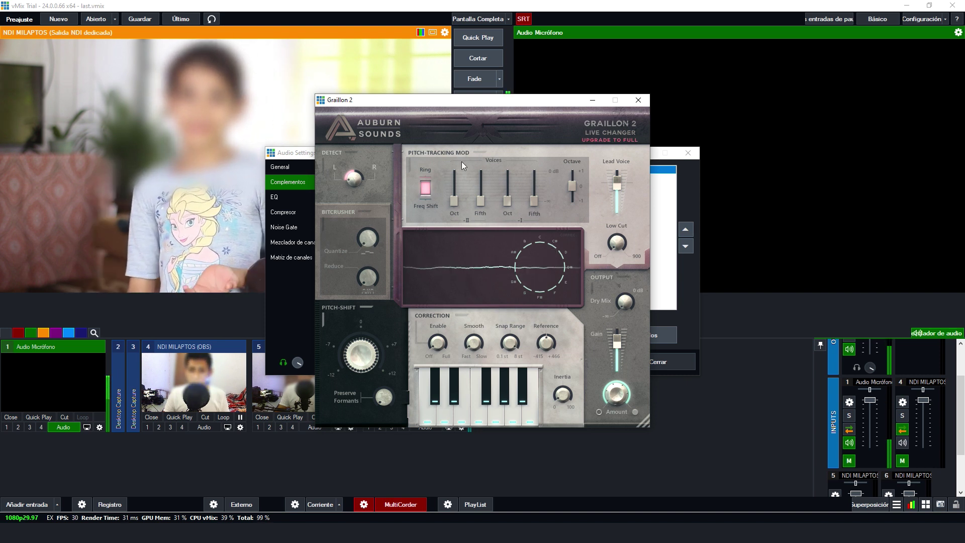
Step: Nudge the Lead Voice slider, set Pitch-Shift to about -3.06 st, and close Graillon 2
drag(614, 185, 614, 181)
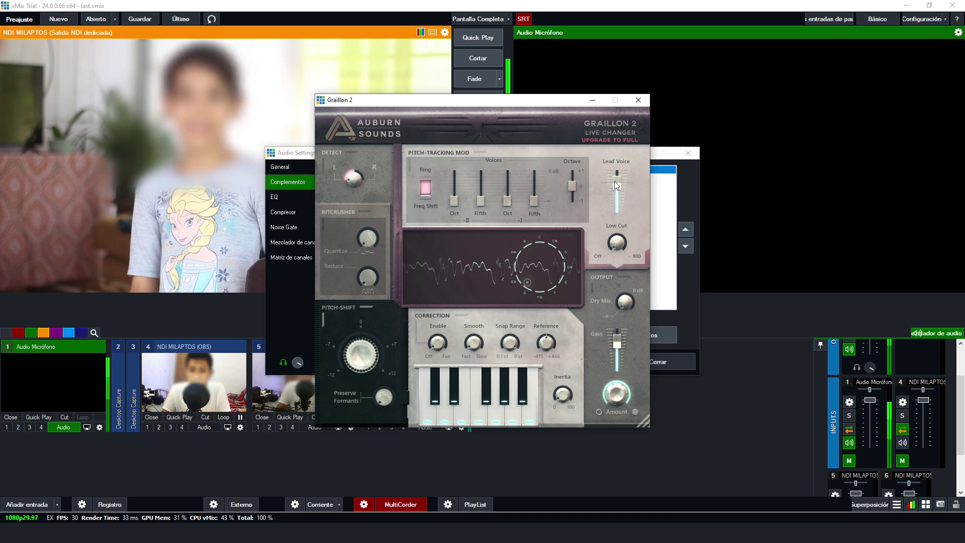
drag(614, 181, 614, 187)
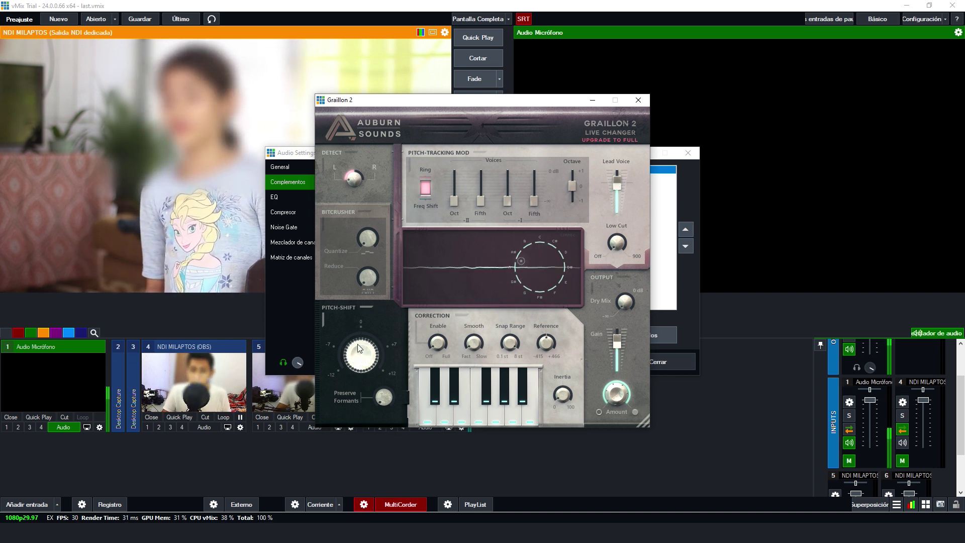
drag(357, 346, 354, 357)
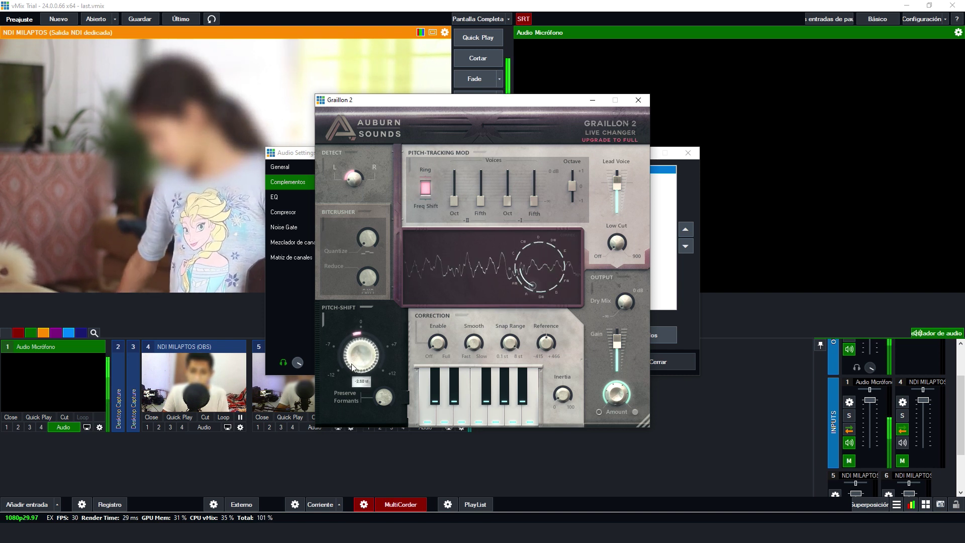
drag(354, 359, 353, 386)
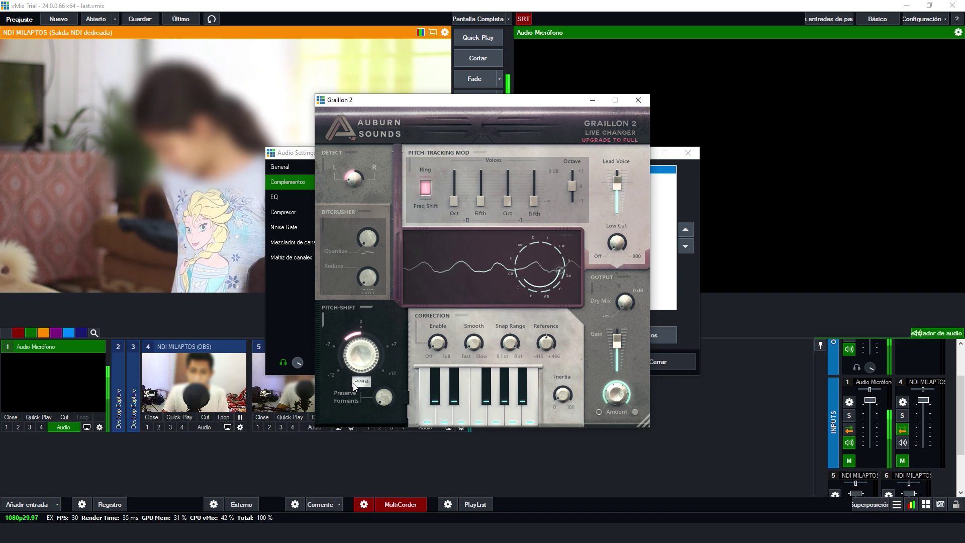
mouse_move(353, 386)
mouse_down()
mouse_move(373, 339)
mouse_move(391, 330)
mouse_move(353, 360)
mouse_move(345, 394)
mouse_up()
mouse_move(355, 354)
mouse_down()
mouse_move(393, 289)
mouse_move(361, 381)
mouse_up()
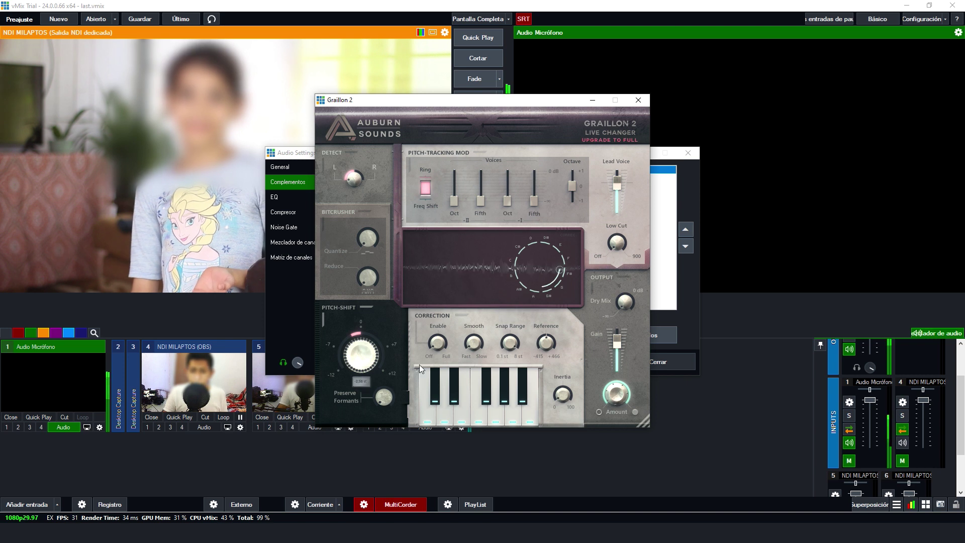
click(638, 101)
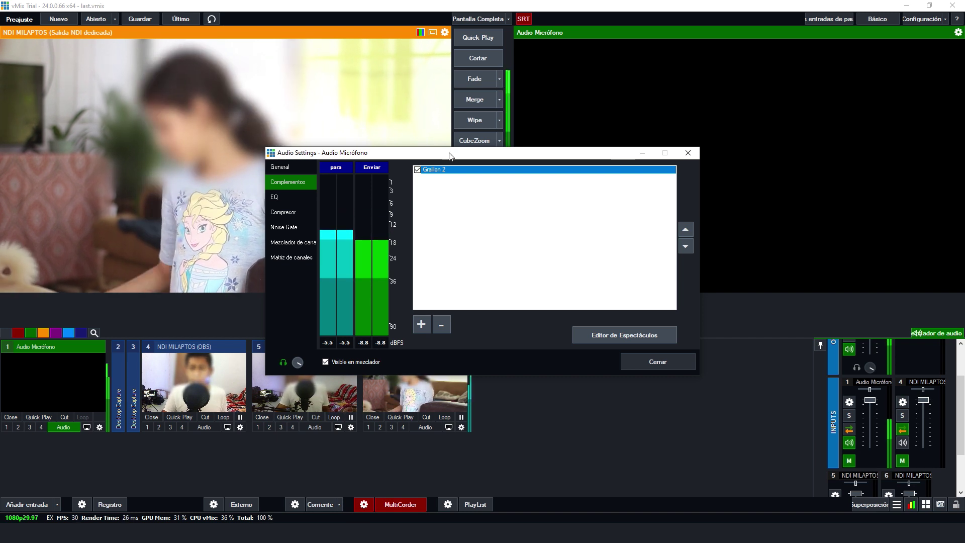
Step: Untick Graillon 2 in the Audio Micrófono Complementos list to bypass the voice effect
drag(426, 171, 623, 127)
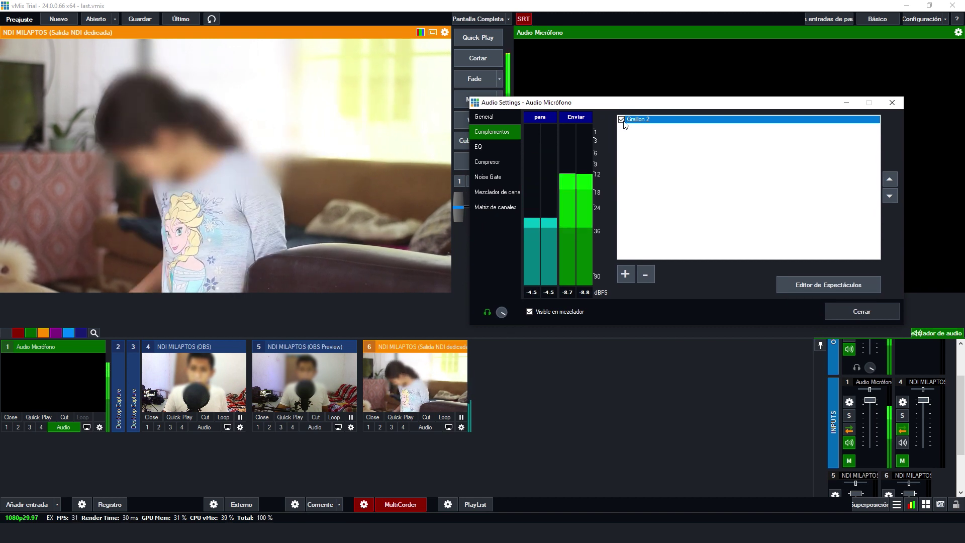
drag(623, 124, 631, 128)
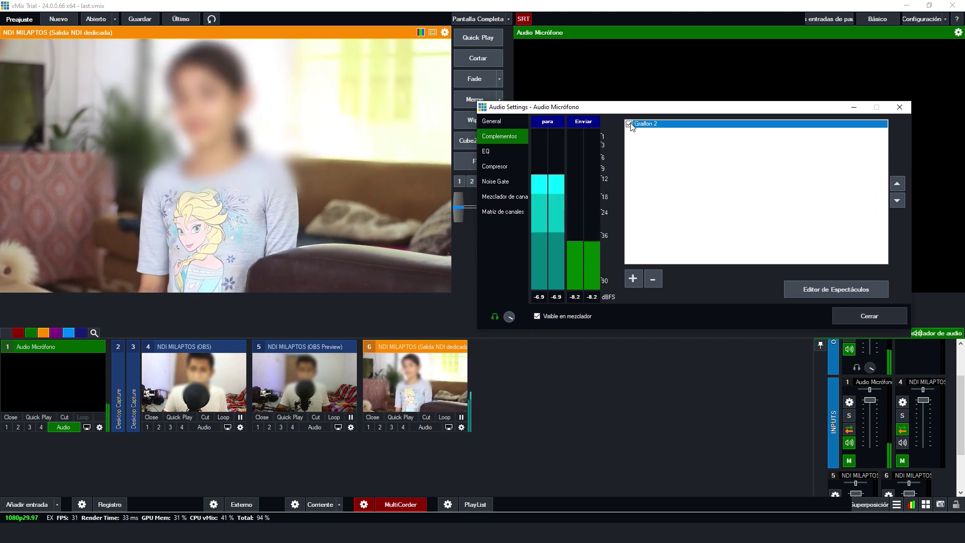
click(628, 124)
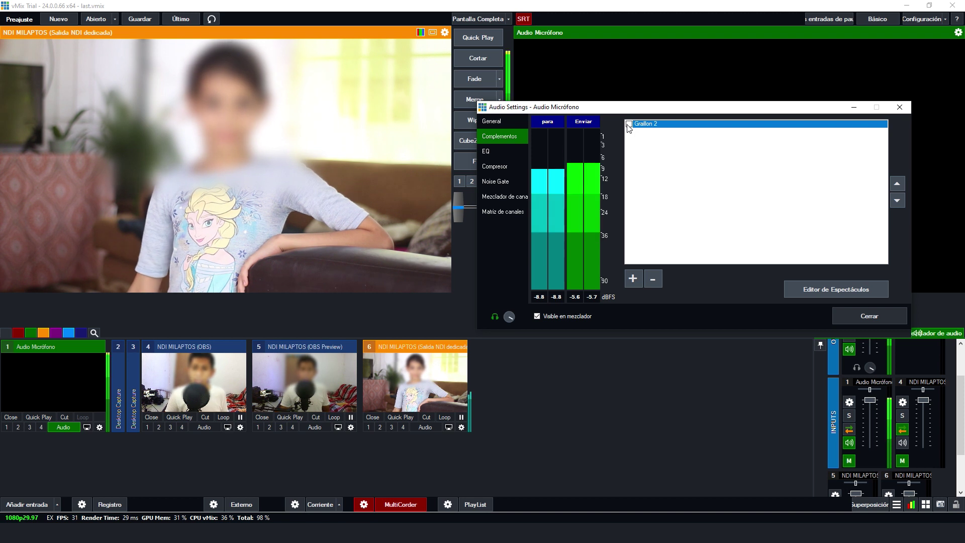